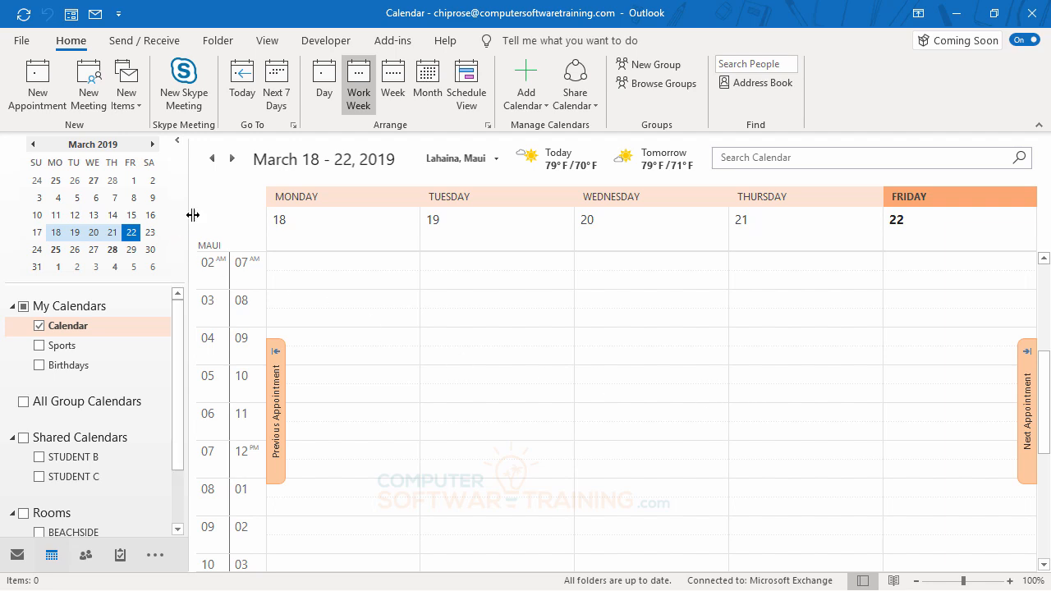
# Open the account's delegate access settings and add STUDENT B from the address list as a delegate
pyautogui.click(22, 41)
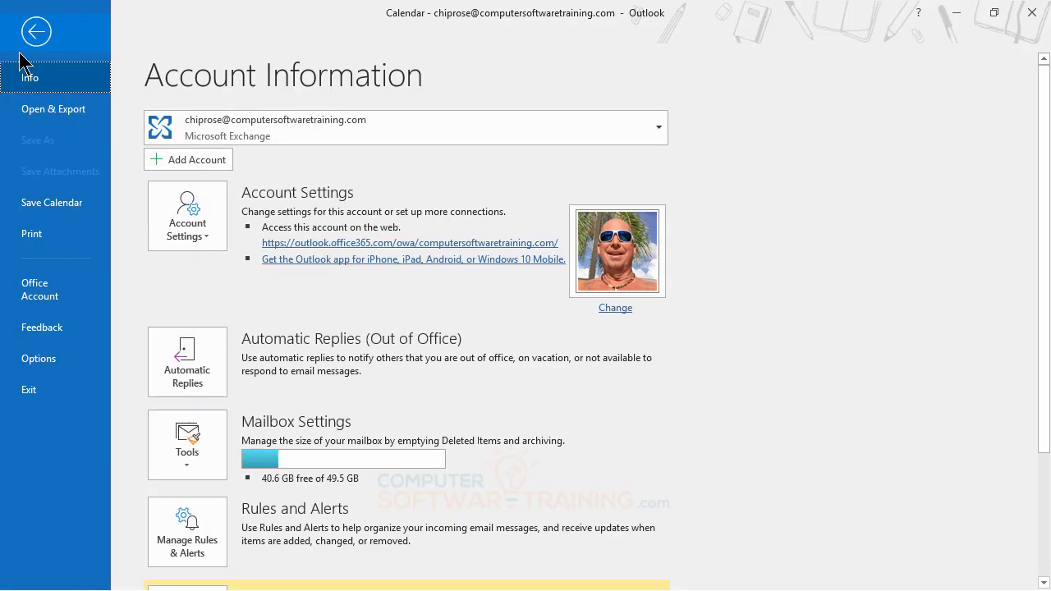
pyautogui.click(197, 222)
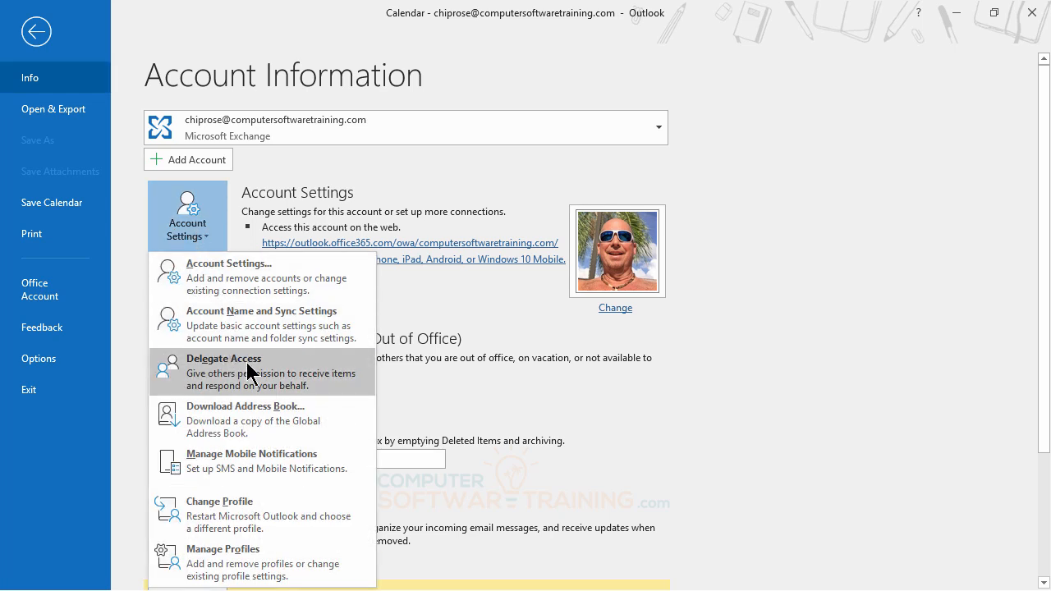
pyautogui.click(222, 371)
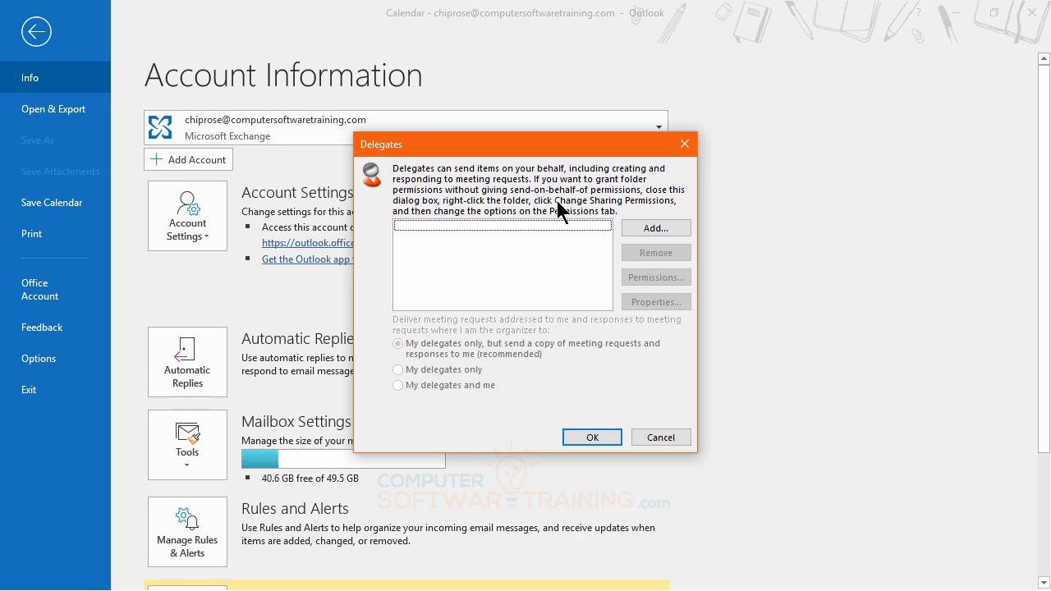
pyautogui.click(648, 233)
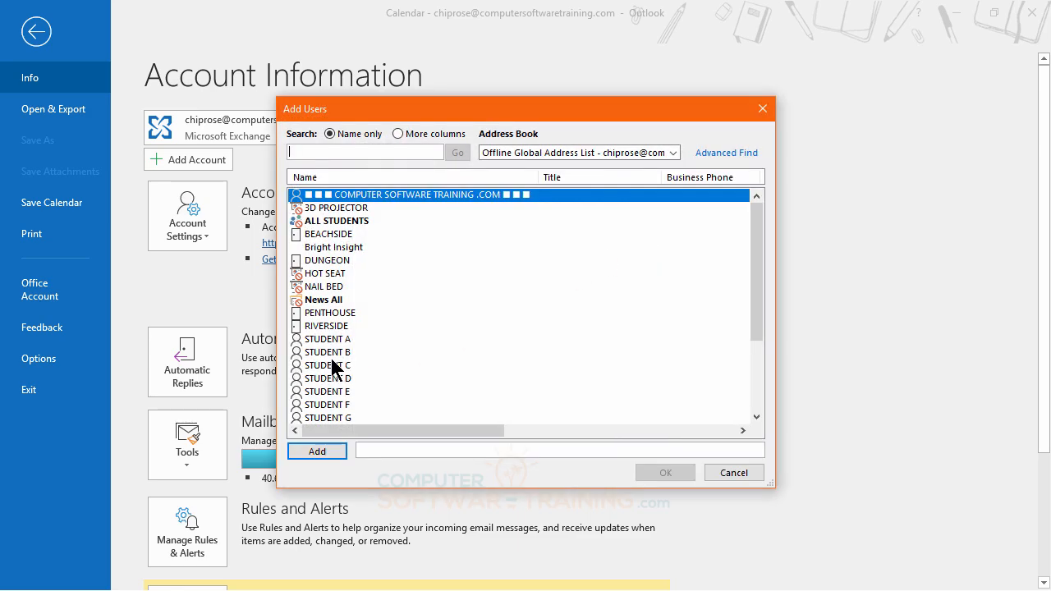
pyautogui.doubleClick(328, 352)
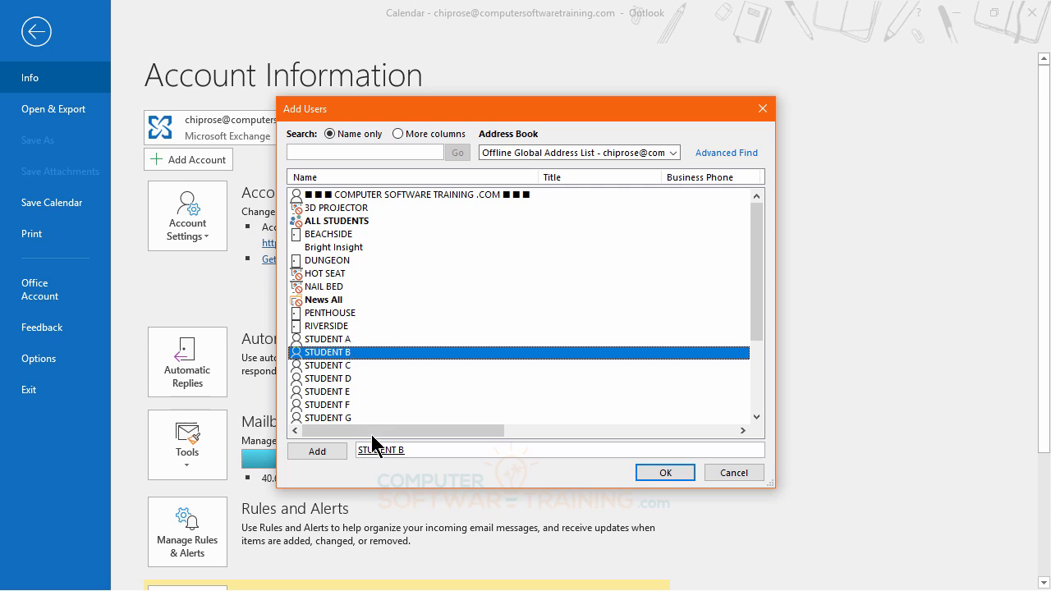
pyautogui.click(662, 479)
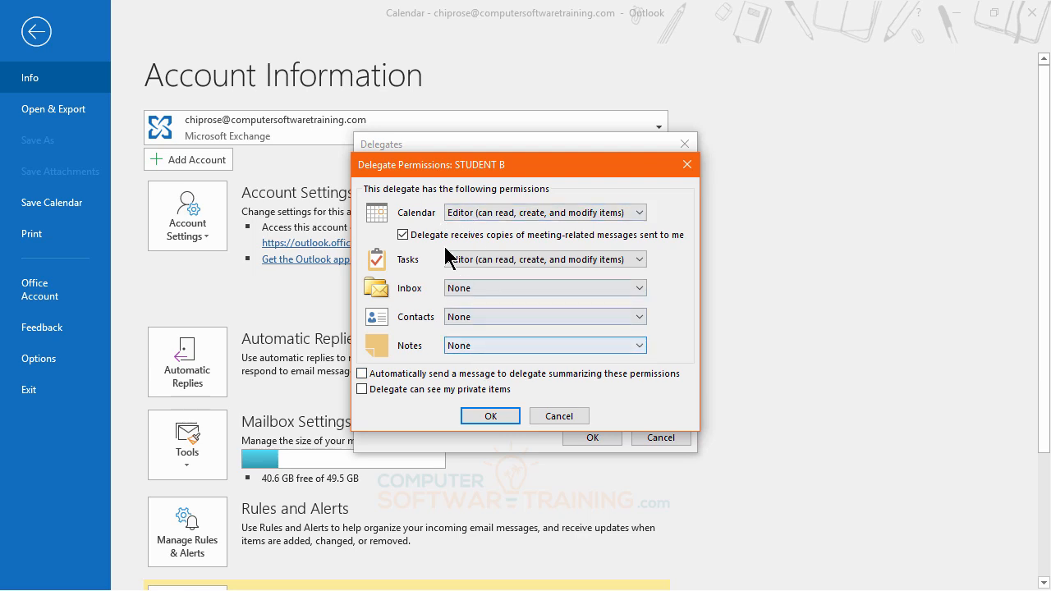
# Set STUDENT B's delegate permissions for Calendar, Tasks, Inbox, Contacts and Notes to Editor (can read, create, and modify items)
pyautogui.click(641, 215)
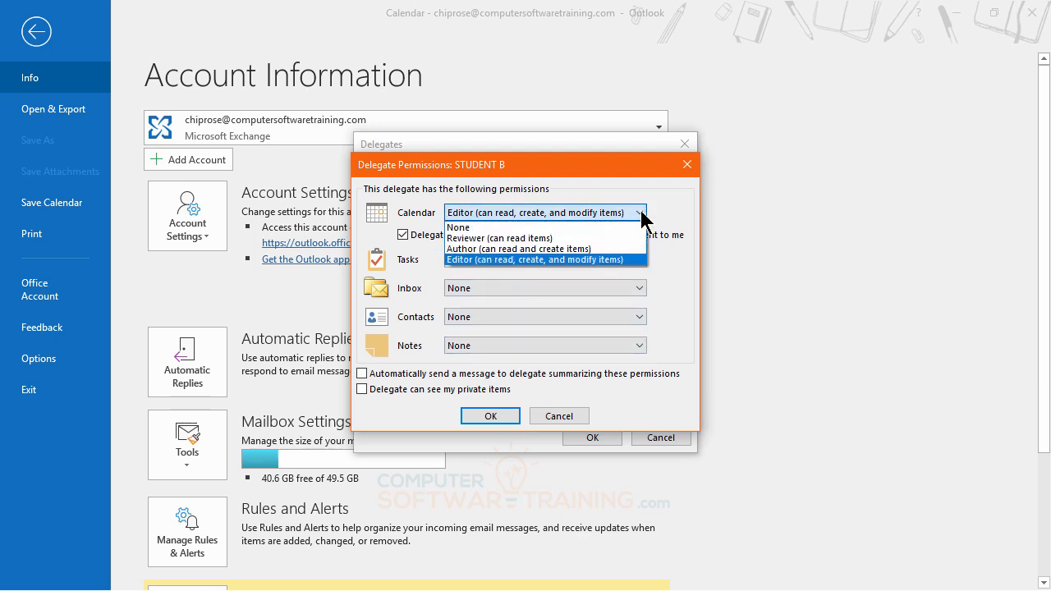
pyautogui.click(492, 258)
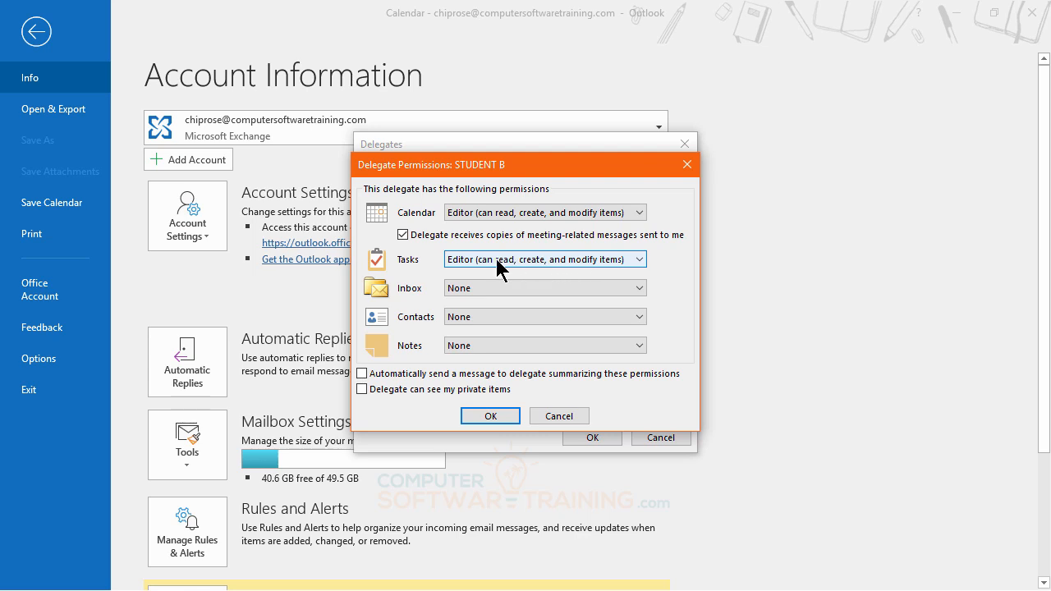
pyautogui.click(535, 262)
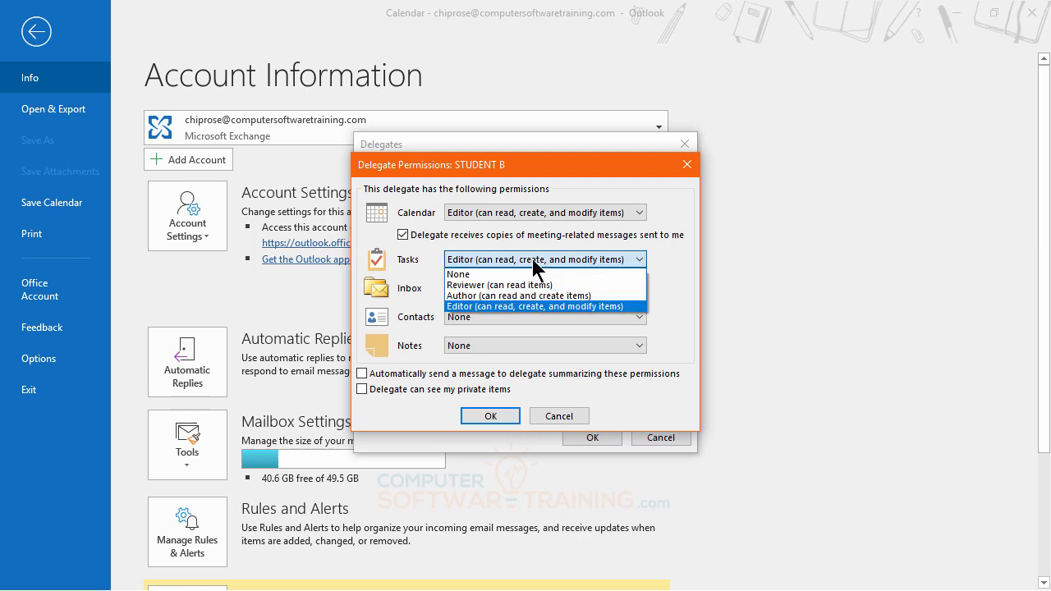
pyautogui.click(520, 306)
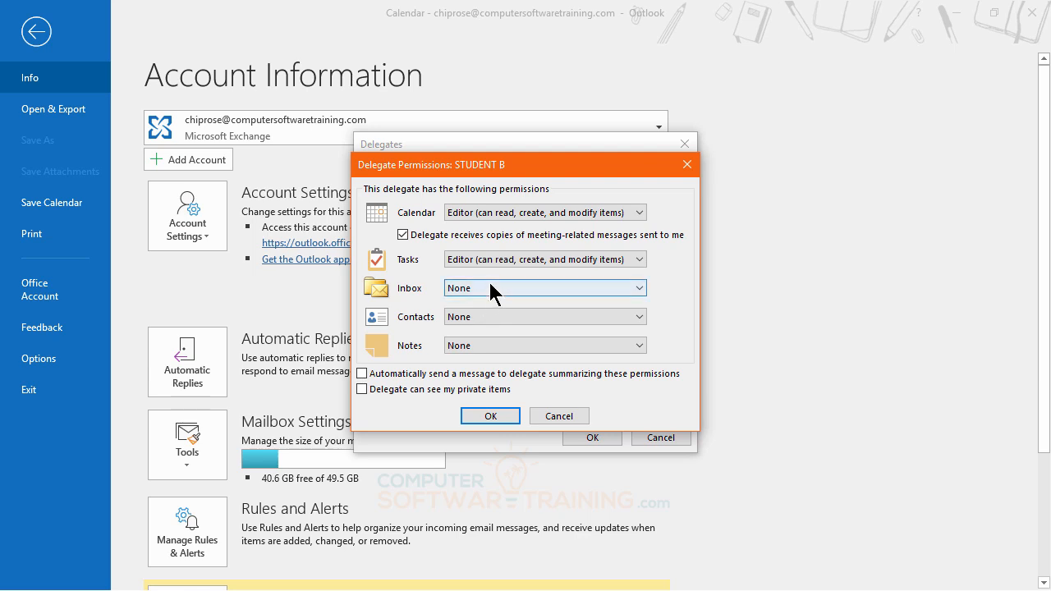
pyautogui.click(492, 288)
pyautogui.click(497, 336)
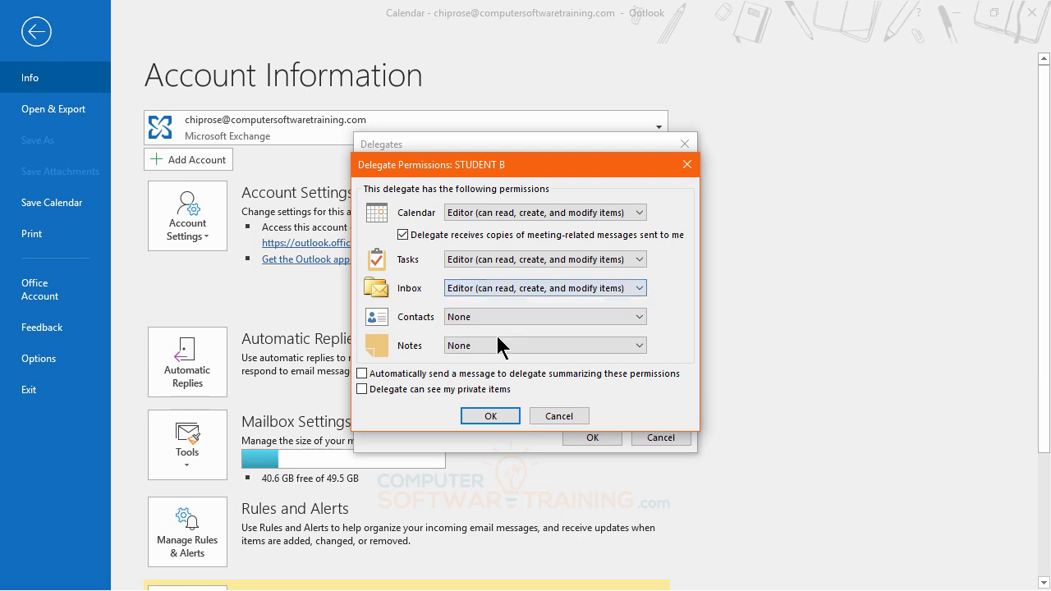
pyautogui.click(496, 316)
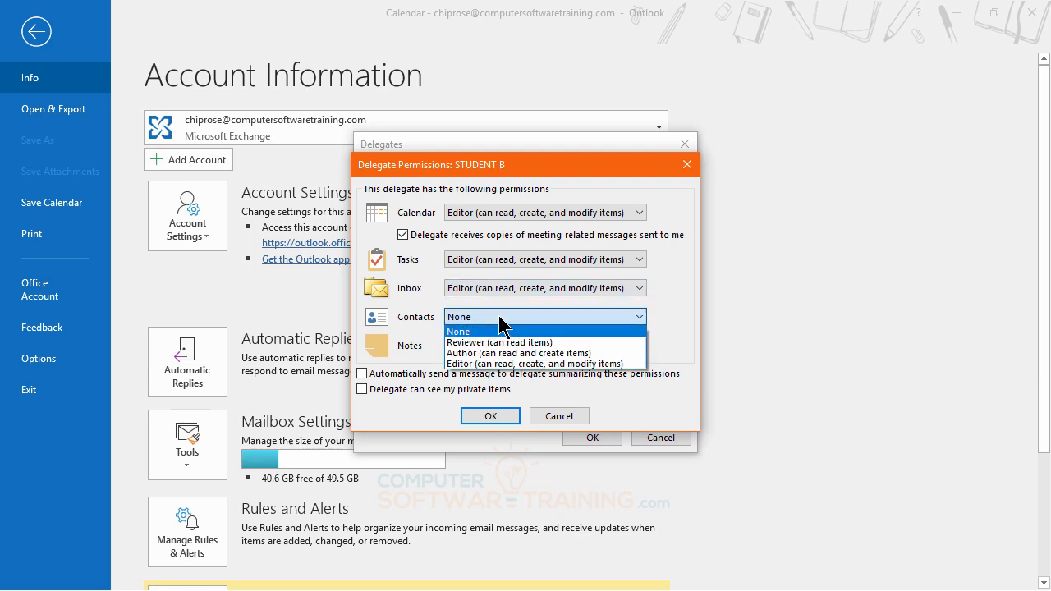
pyautogui.click(509, 360)
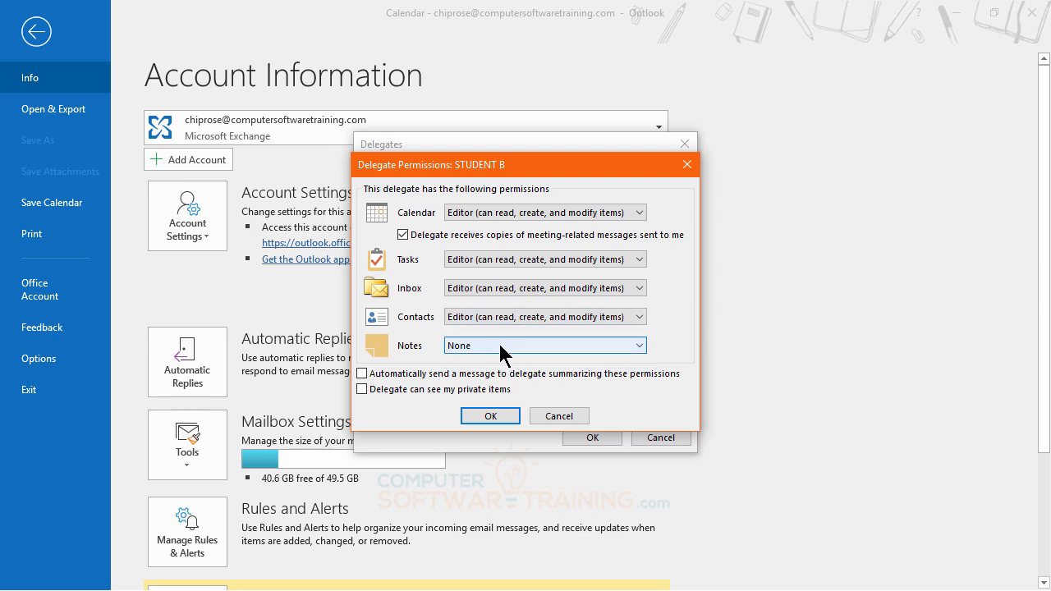
pyautogui.click(500, 345)
pyautogui.click(498, 393)
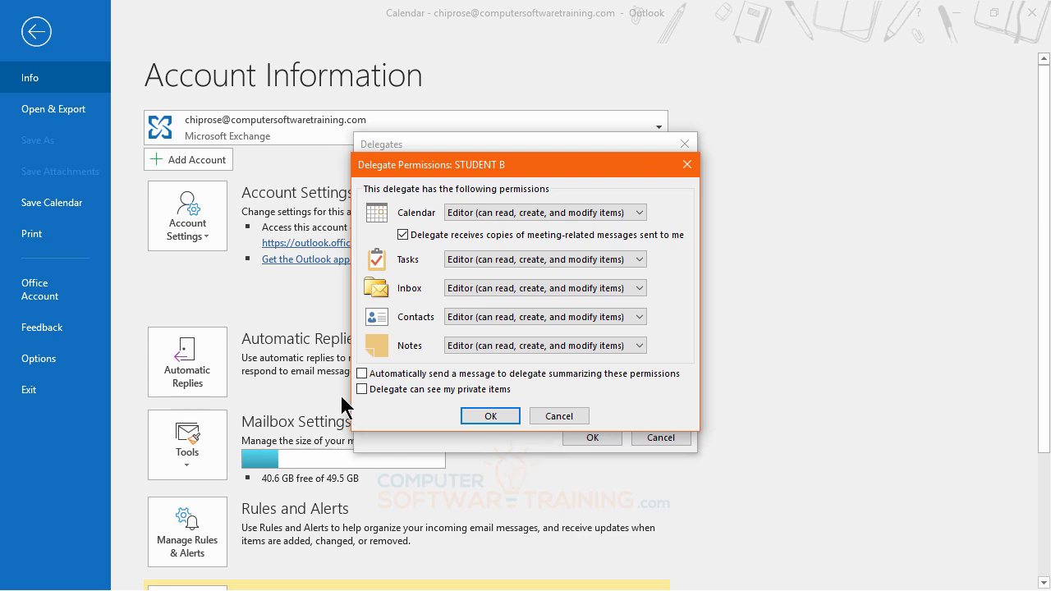
# Enable the automatic message summarizing the permissions to the delegate, and save the delegate settings
pyautogui.click(362, 375)
pyautogui.click(361, 389)
pyautogui.click(362, 388)
pyautogui.click(491, 417)
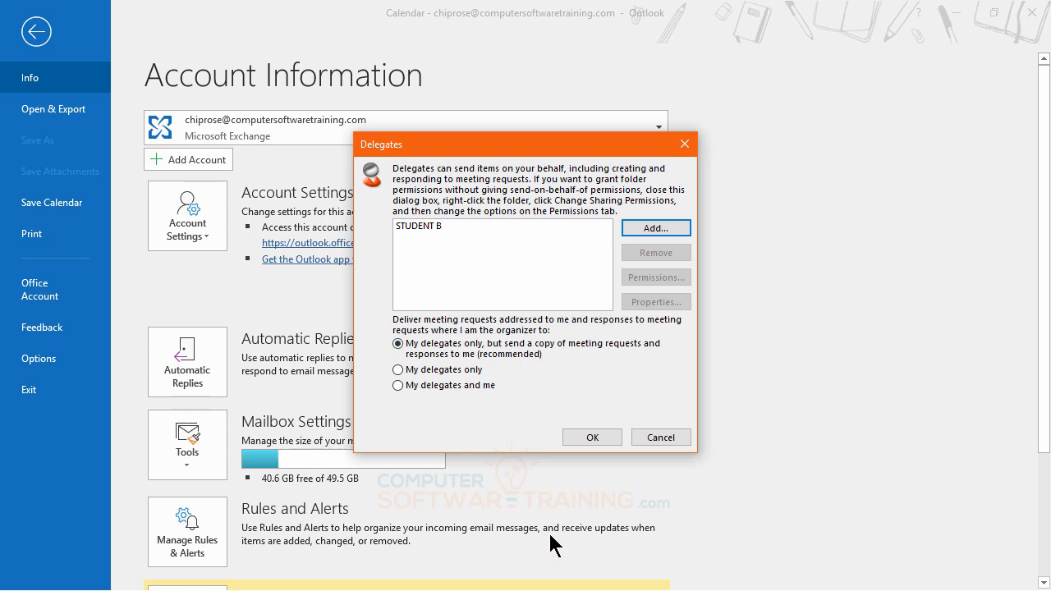
pyautogui.click(592, 438)
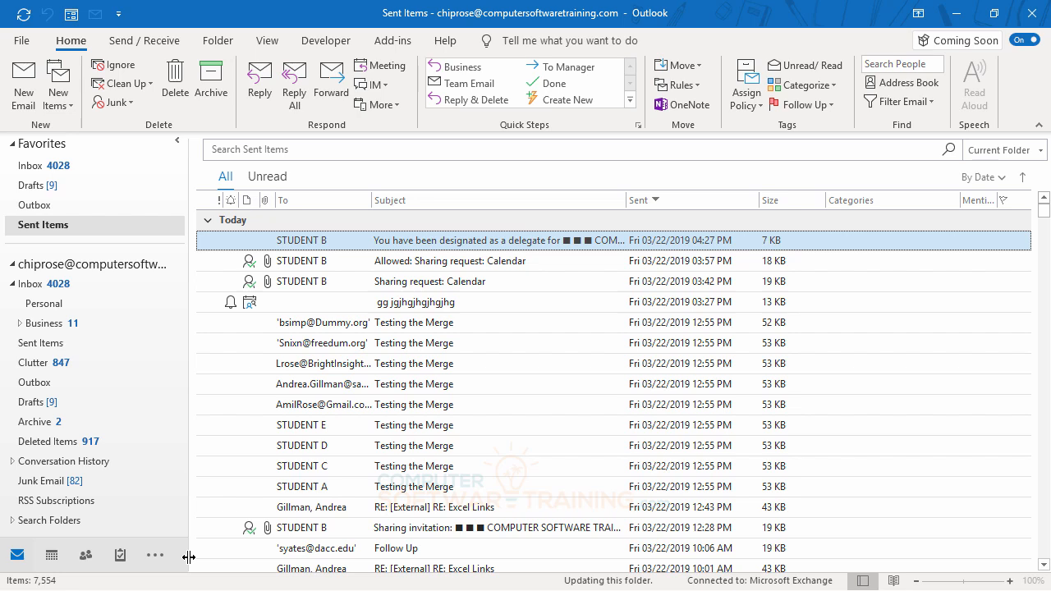
# Read the Inbox message about being designated as a delegate for STUDENT B, and close it
pyautogui.click(33, 285)
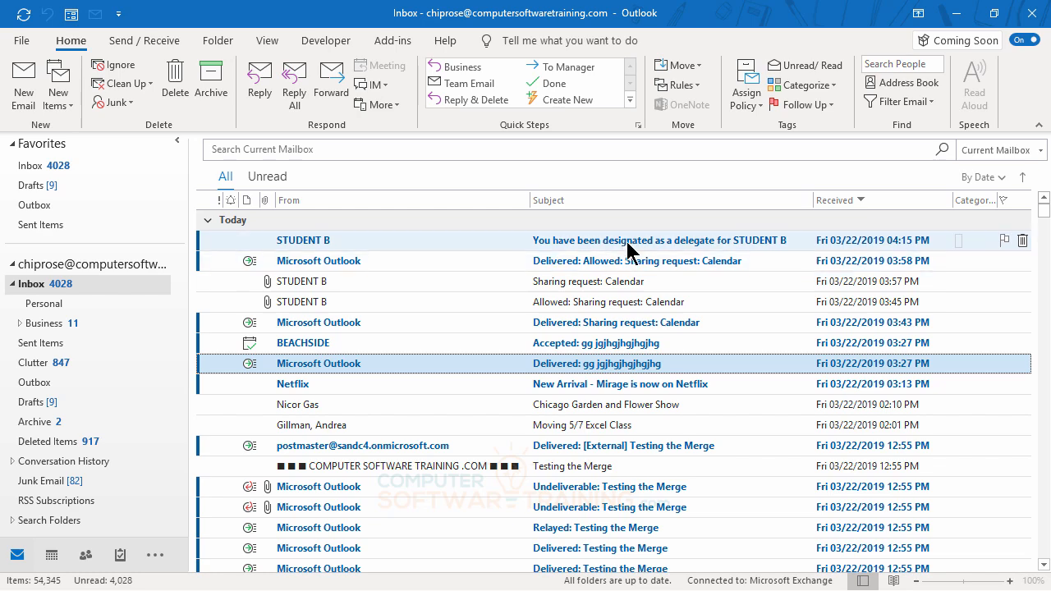
pyautogui.doubleClick(491, 241)
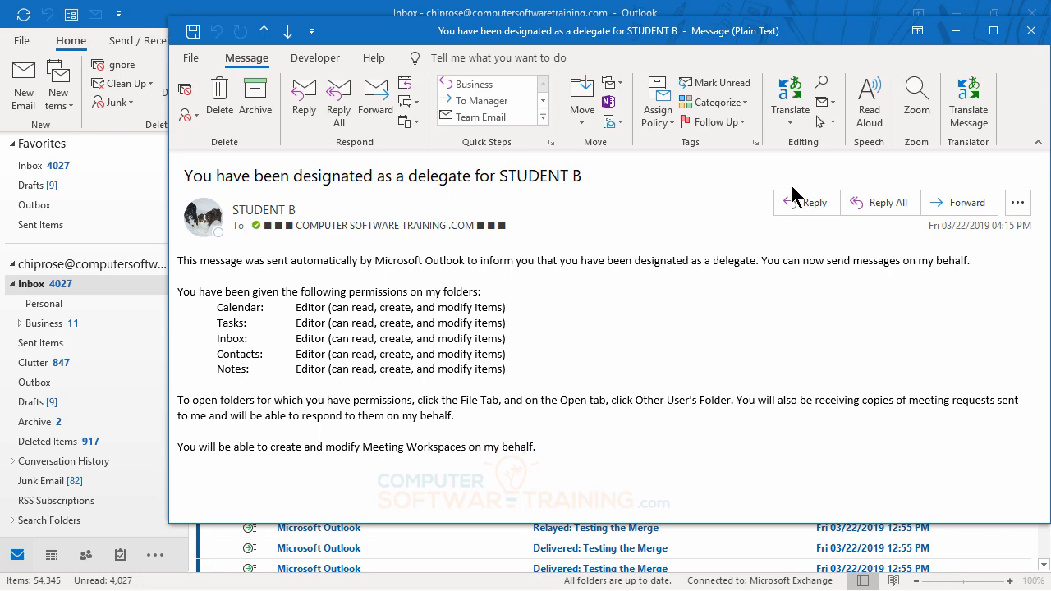
pyautogui.click(1031, 31)
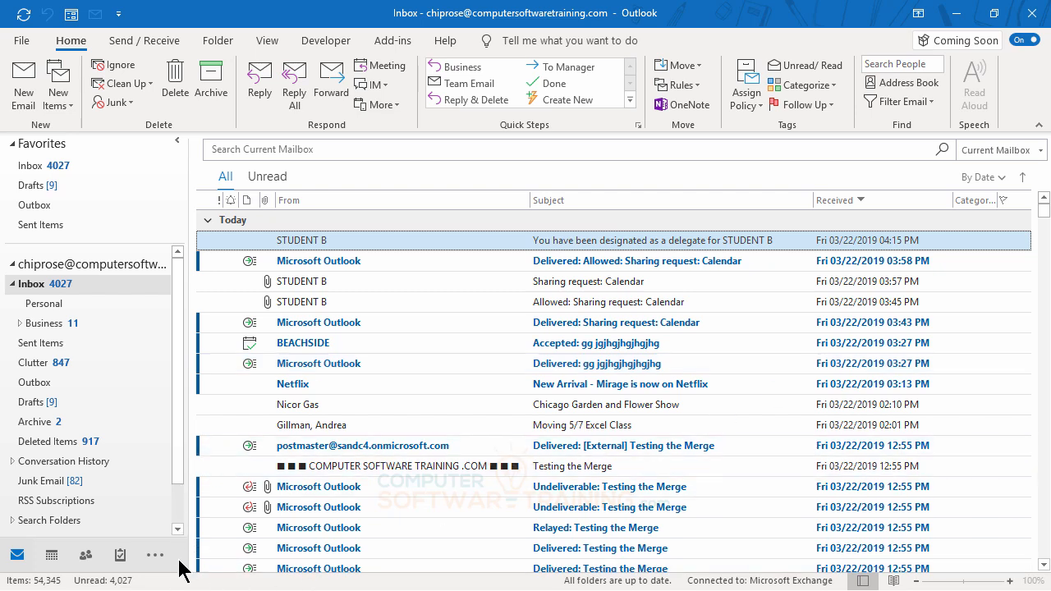
# Open STUDENT B's shared notes by choosing the name from the Global Address List, and display that shared folder
pyautogui.click(154, 555)
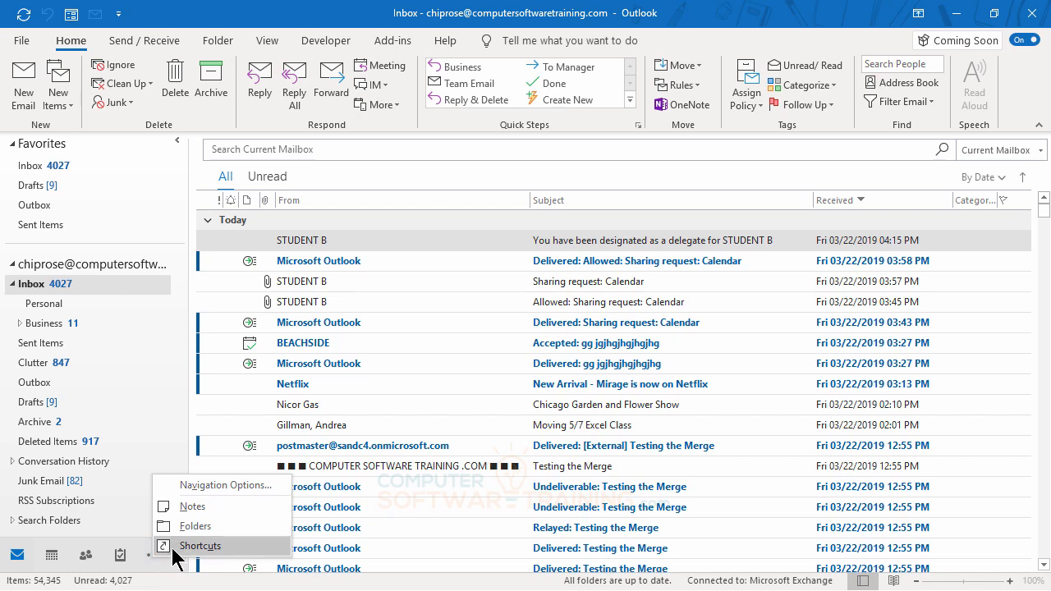
pyautogui.click(194, 507)
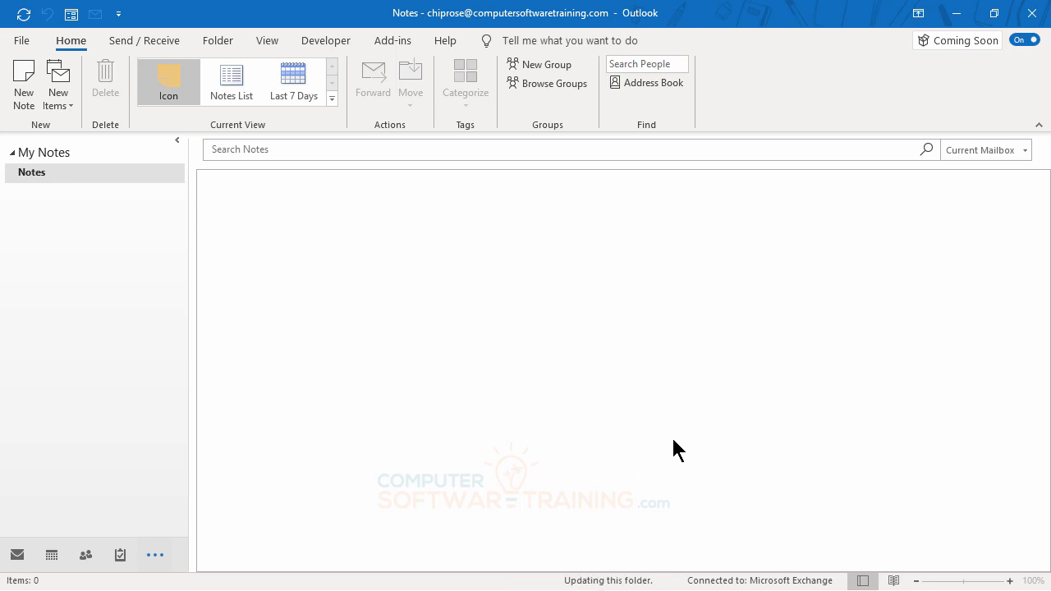
pyautogui.click(219, 41)
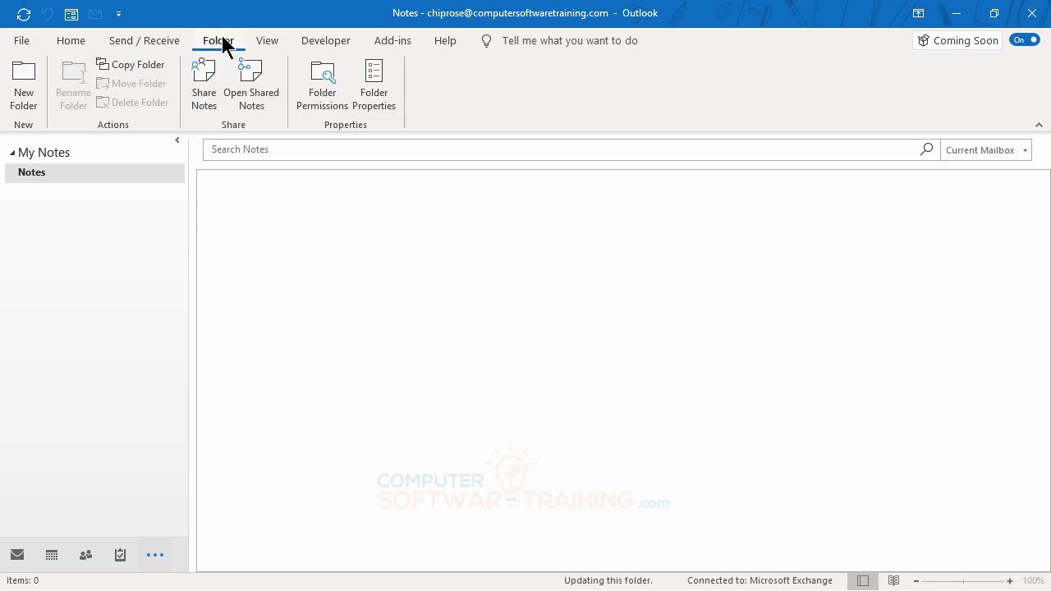
pyautogui.click(254, 89)
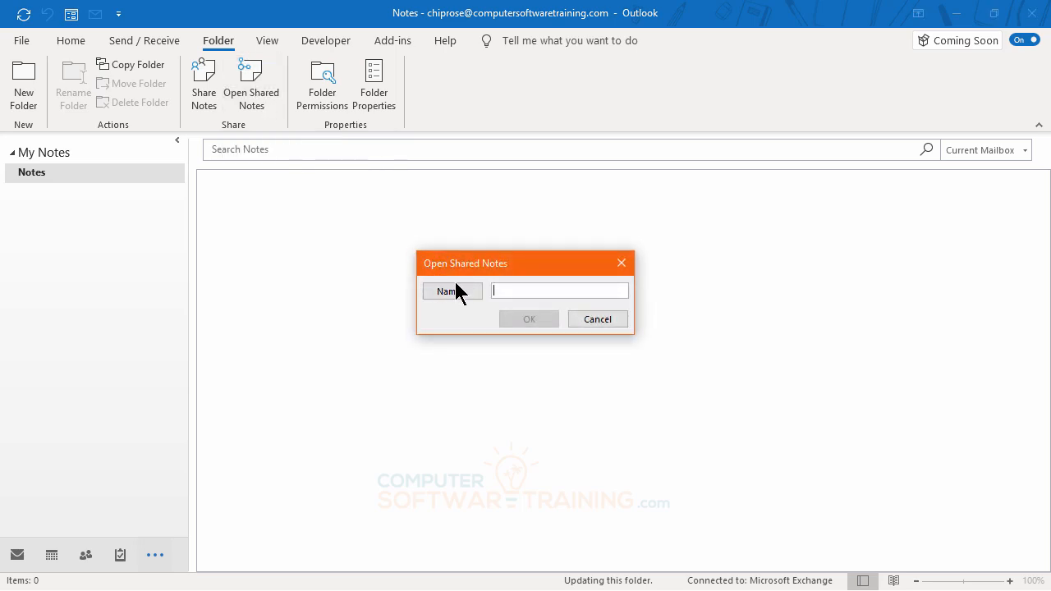
pyautogui.click(457, 294)
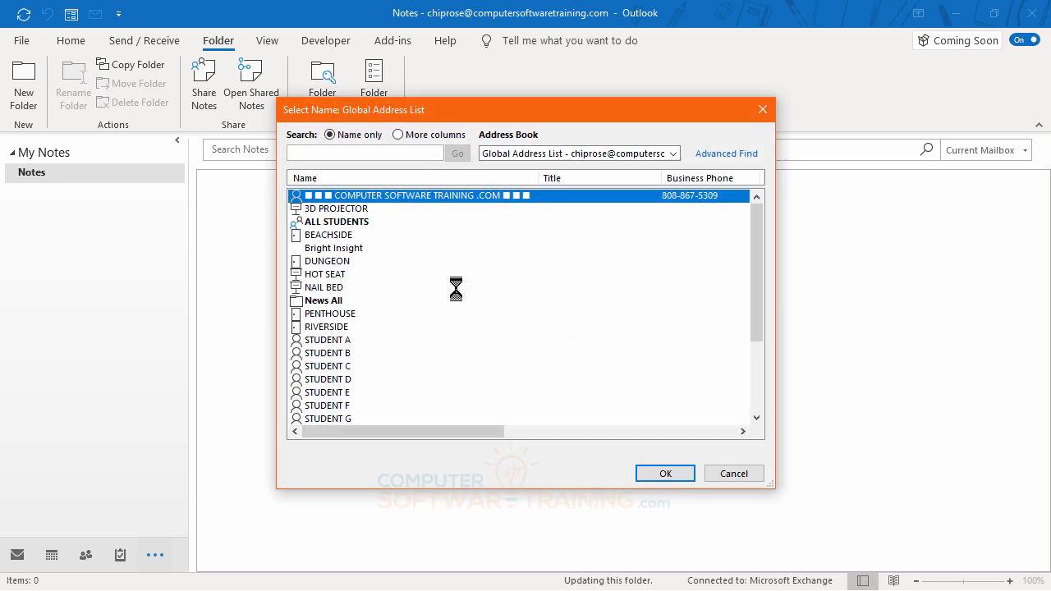
pyautogui.click(330, 354)
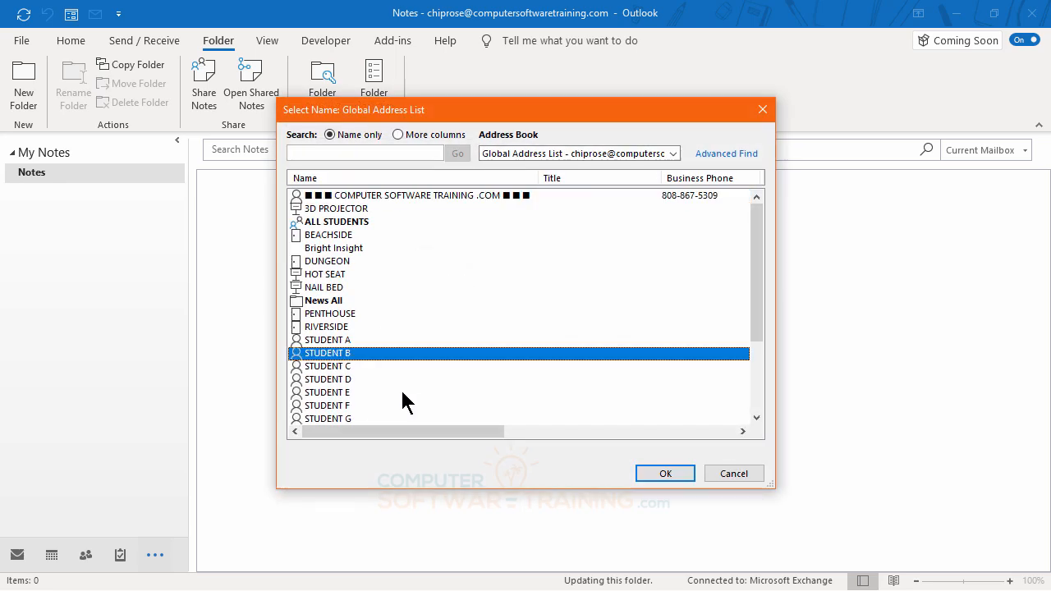
pyautogui.click(662, 480)
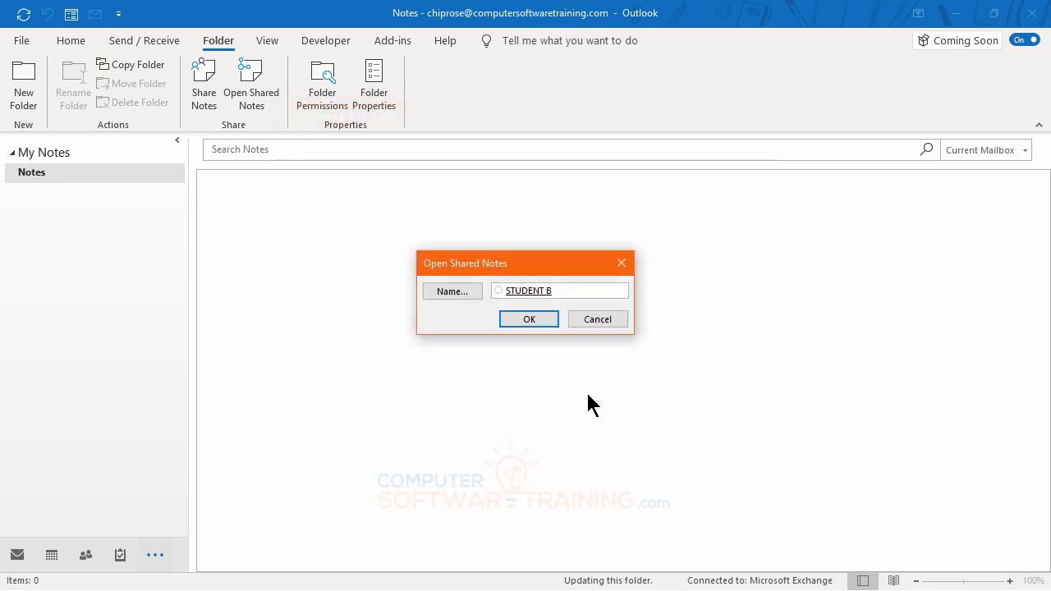
pyautogui.click(530, 325)
pyautogui.click(43, 231)
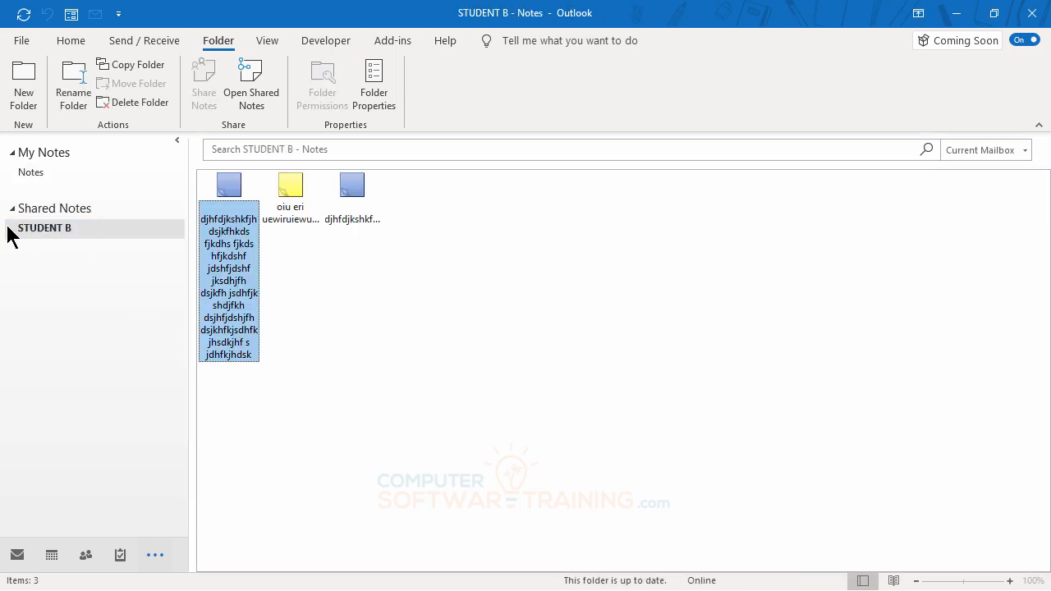
pyautogui.click(35, 173)
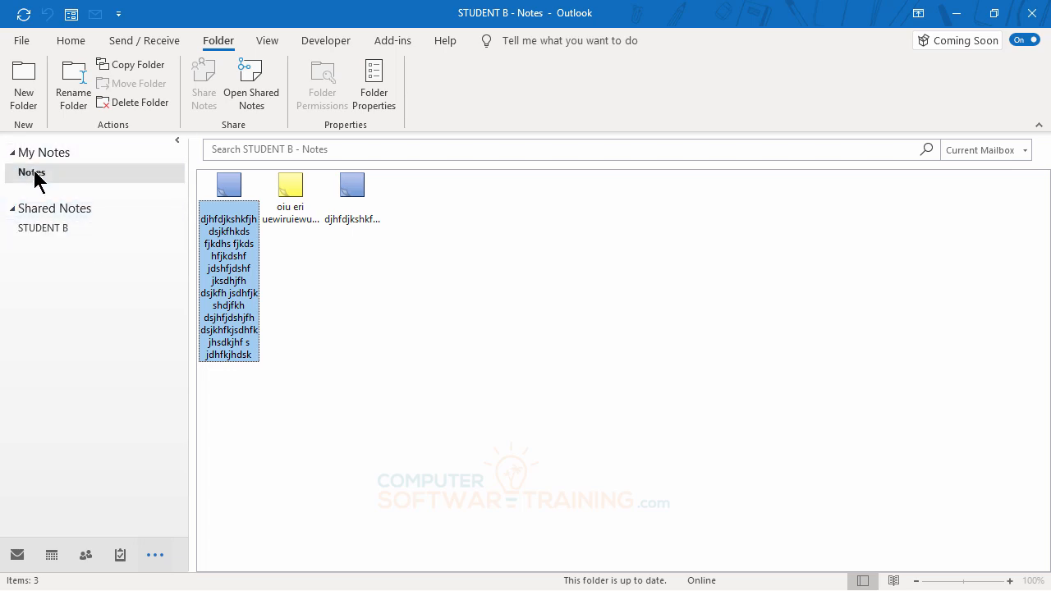
pyautogui.click(39, 233)
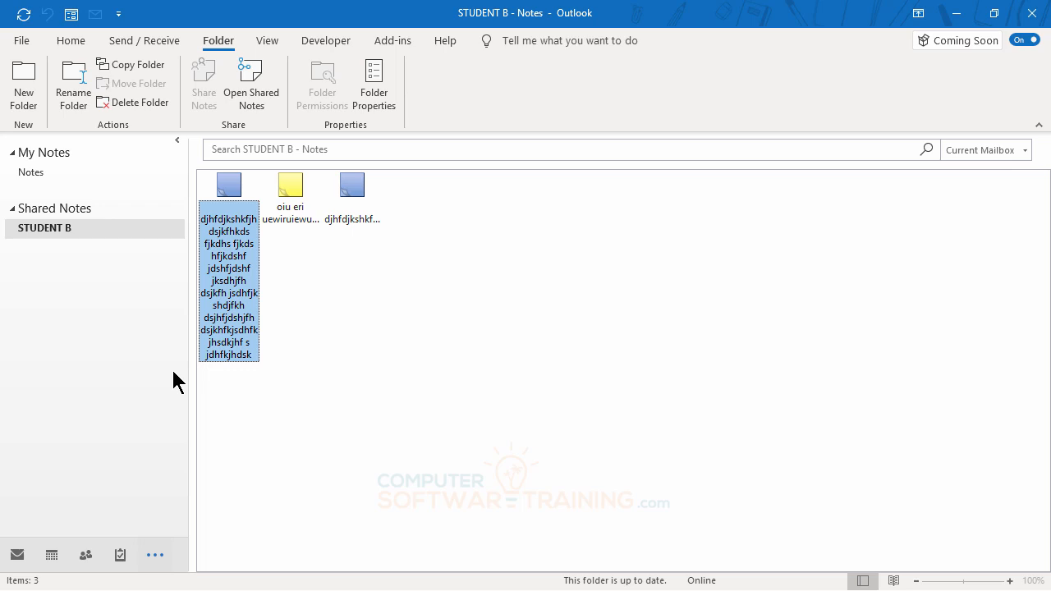
# Open STUDENT B's shared tasks by choosing the name from the Global Address List, and display the shared task list
pyautogui.click(120, 556)
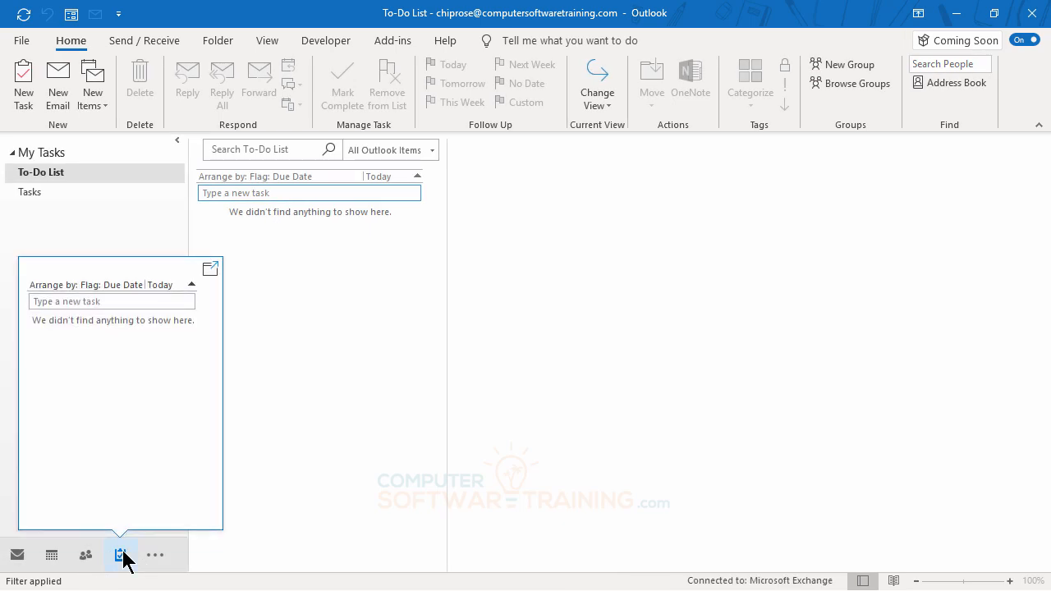
pyautogui.click(217, 43)
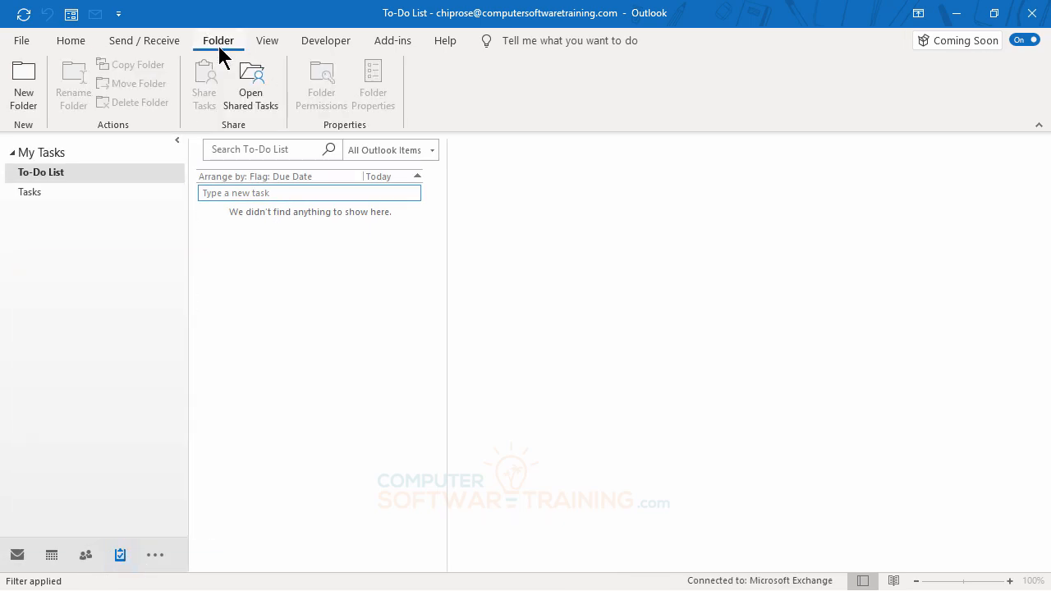
pyautogui.click(253, 105)
pyautogui.click(450, 292)
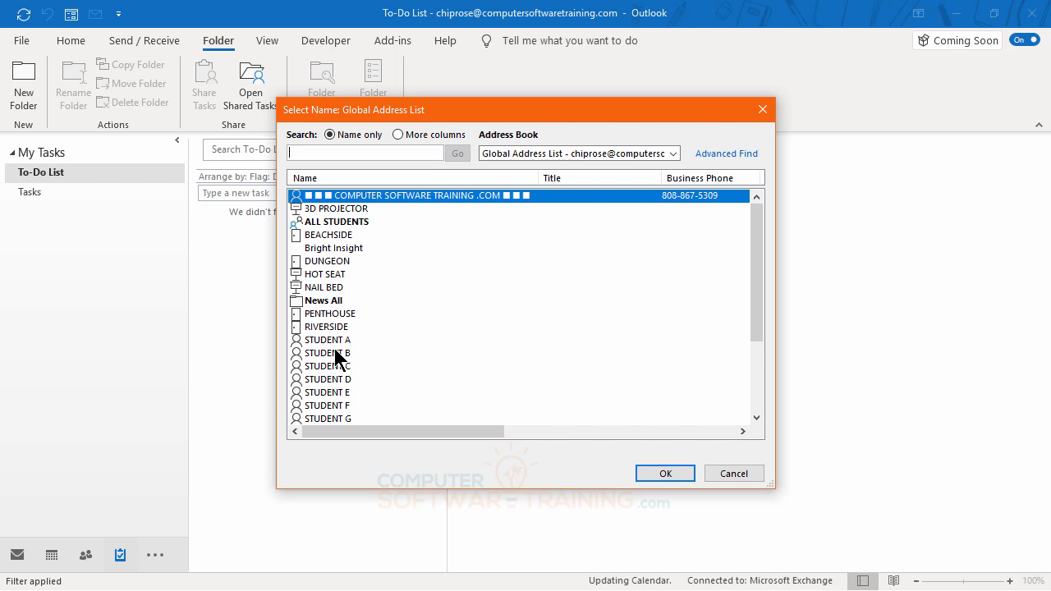
pyautogui.click(333, 353)
pyautogui.click(666, 476)
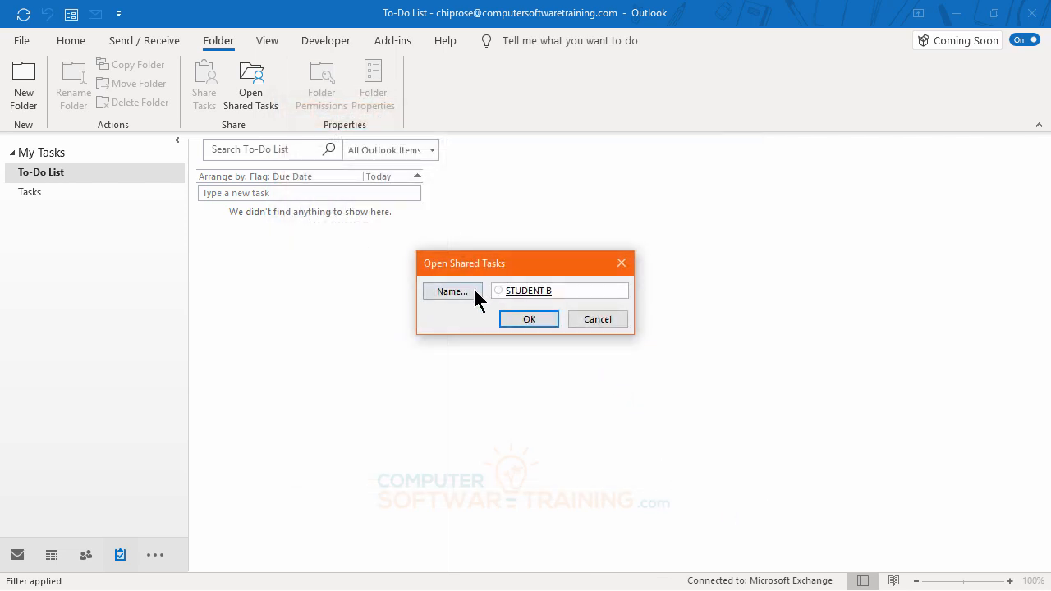
pyautogui.click(530, 319)
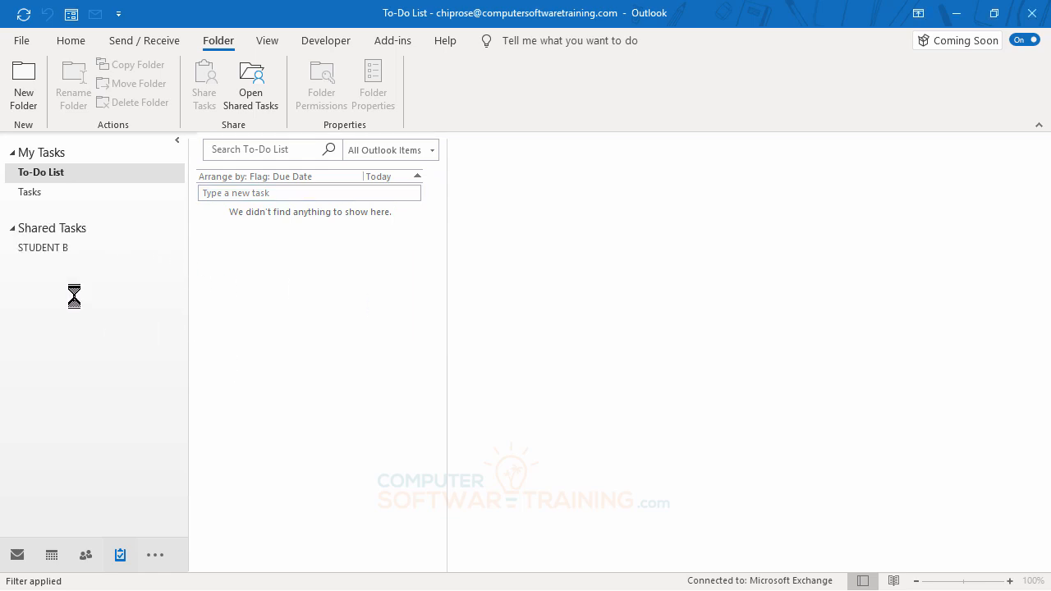
pyautogui.click(43, 254)
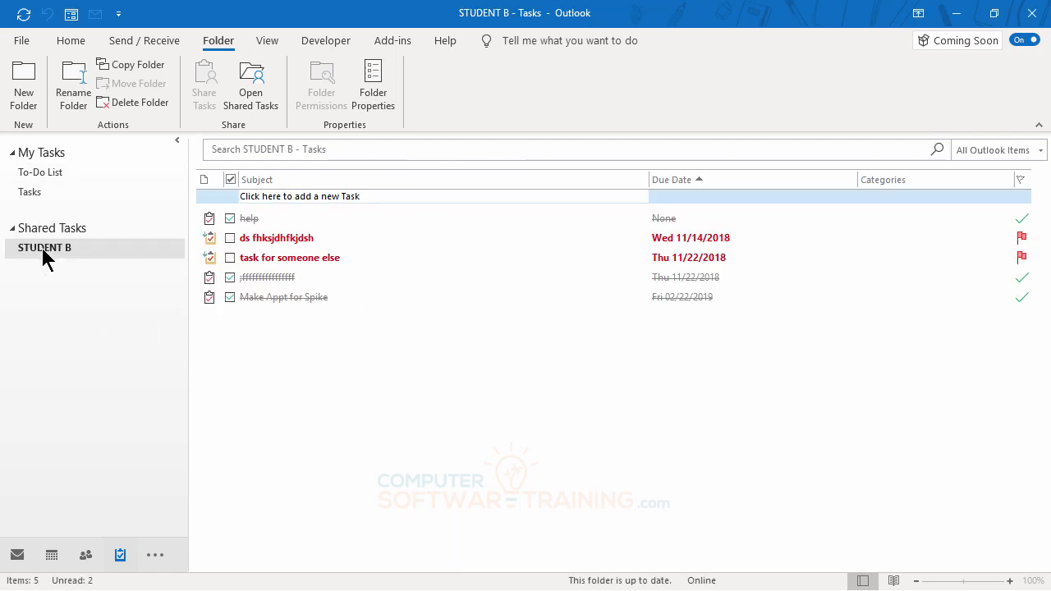
pyautogui.click(45, 255)
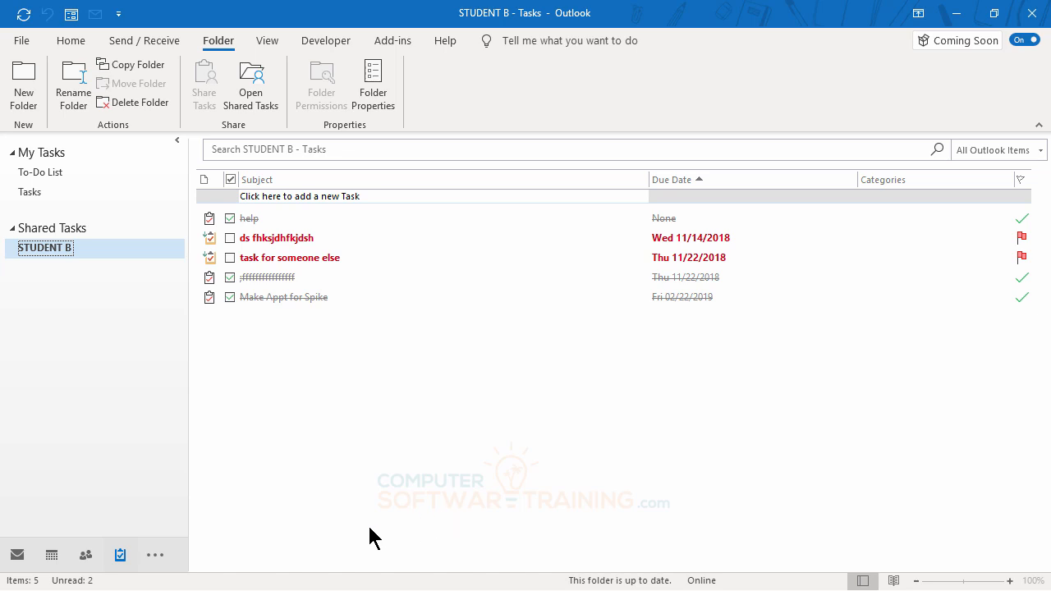
pyautogui.click(86, 558)
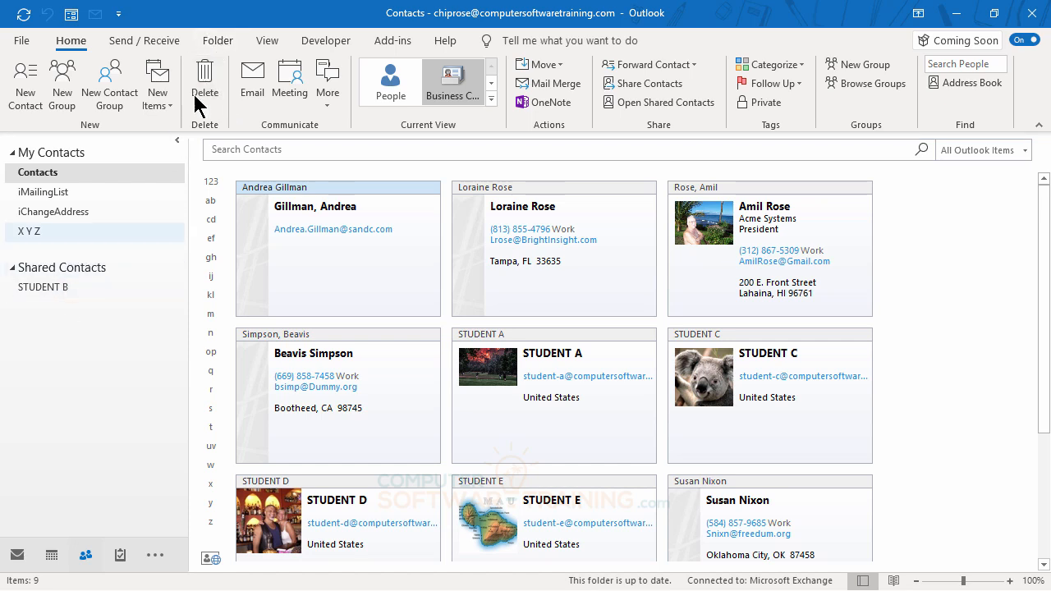
pyautogui.click(220, 43)
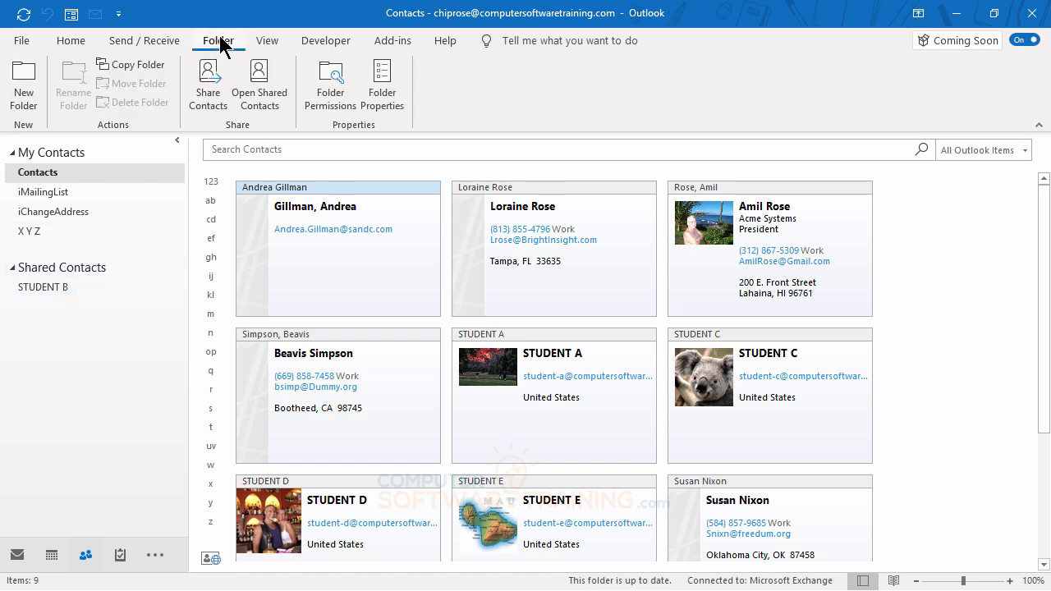
pyautogui.click(271, 108)
pyautogui.click(456, 294)
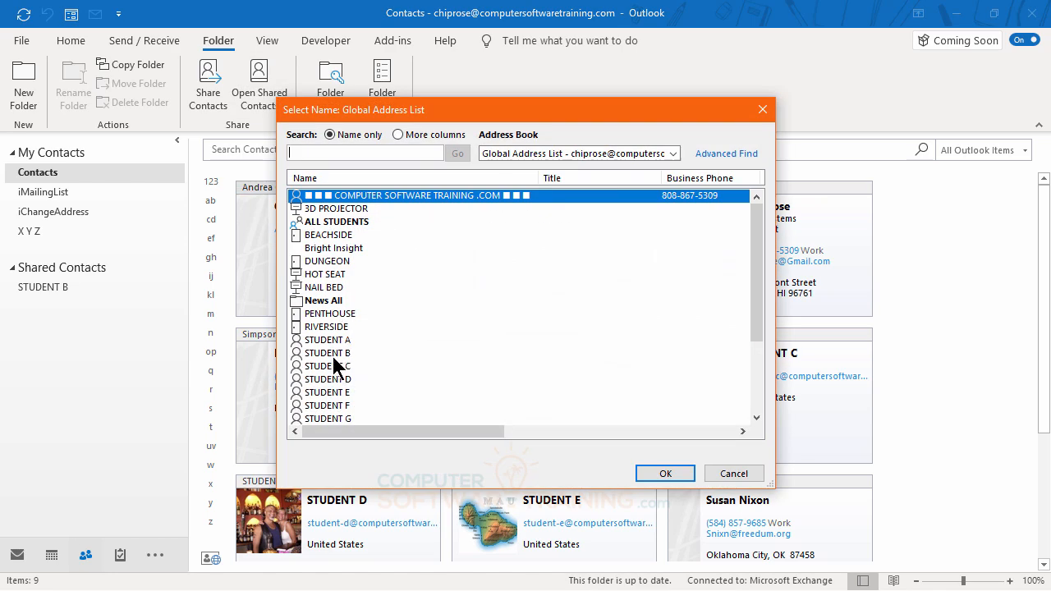
pyautogui.click(333, 354)
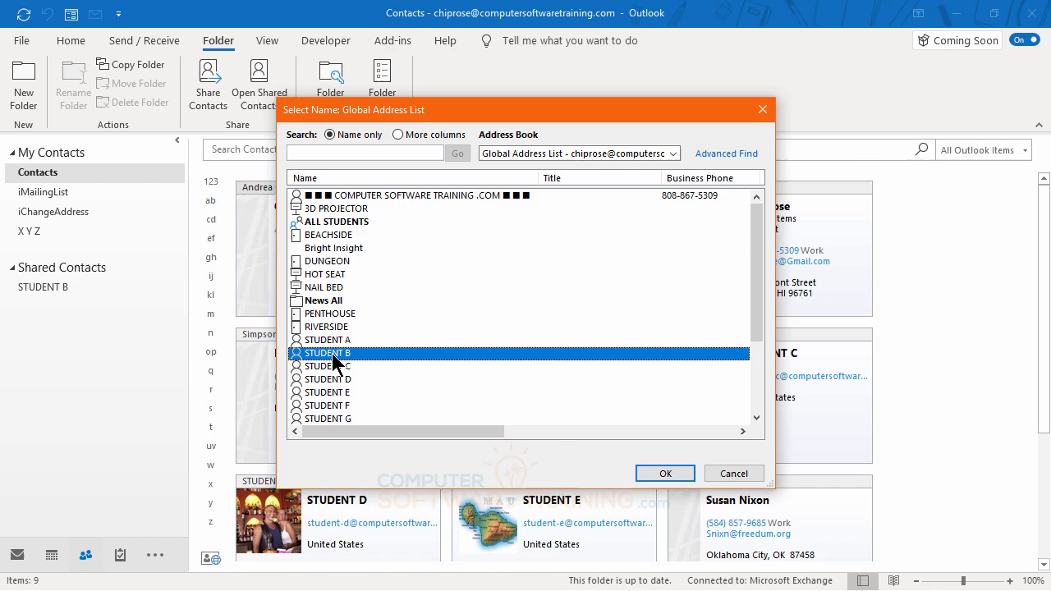
pyautogui.click(733, 479)
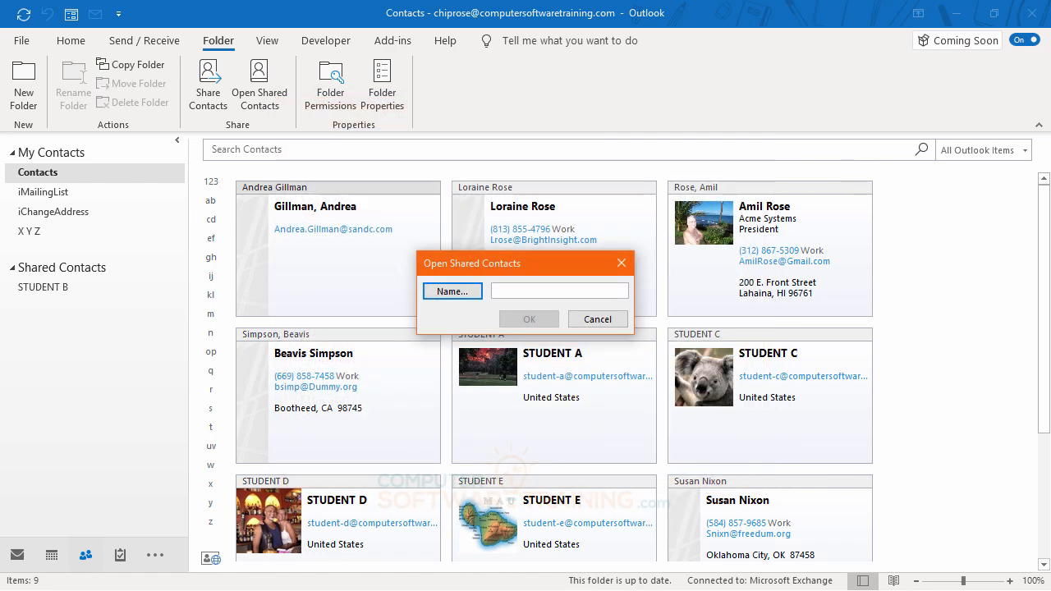
pyautogui.click(599, 320)
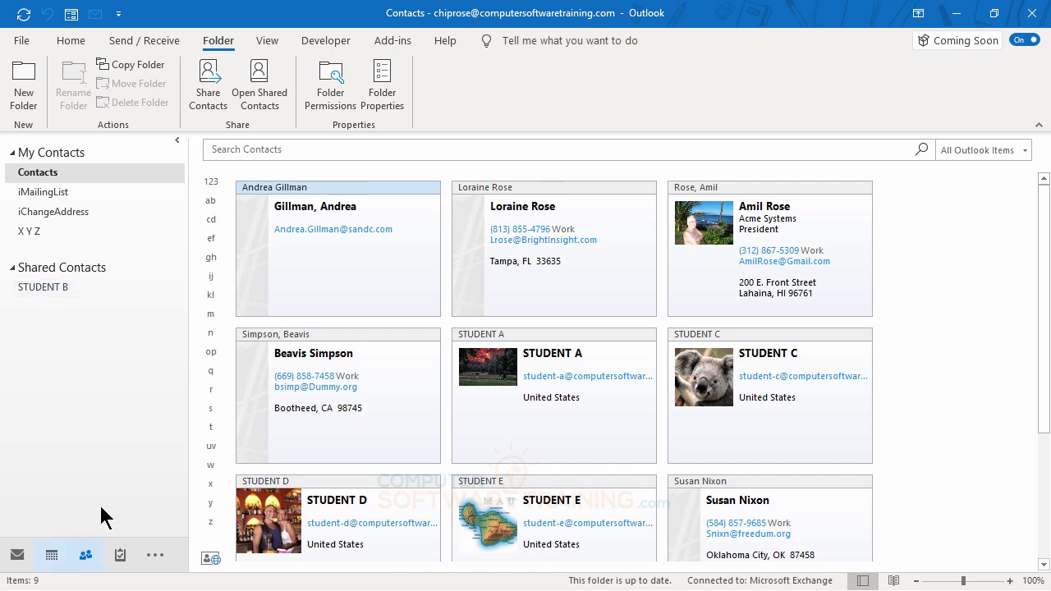
# Open STUDENT B's Inbox from the mail view as another user's folder, choosing the name from the Global Address List
pyautogui.click(18, 557)
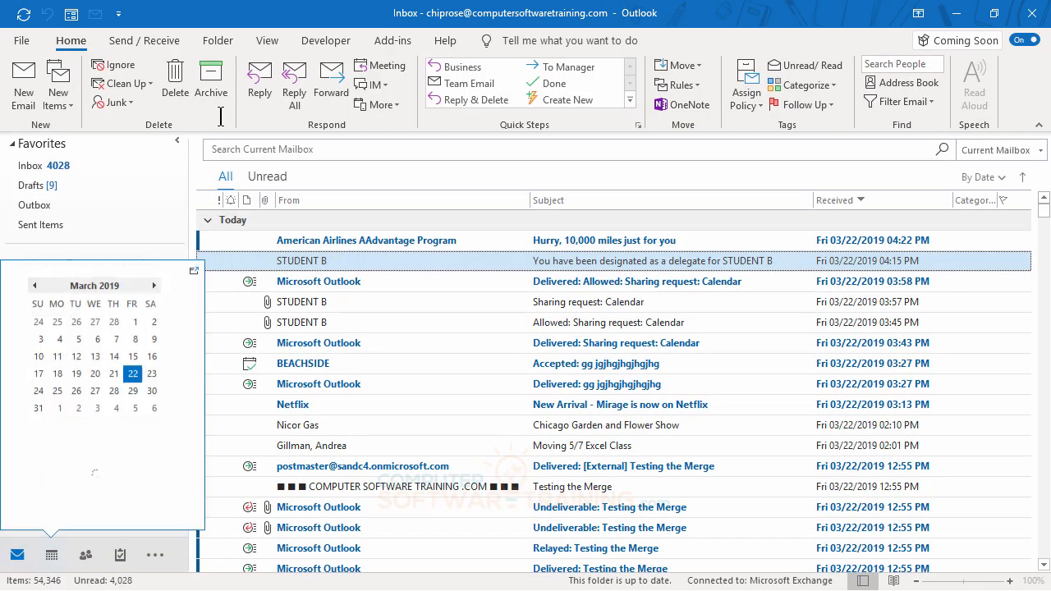
pyautogui.click(221, 42)
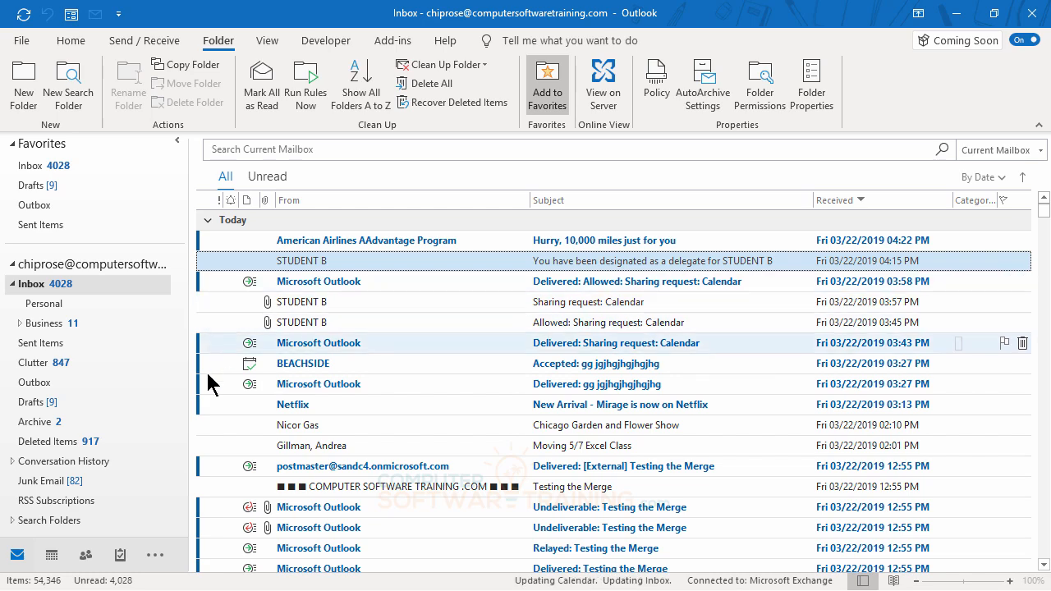
pyautogui.click(24, 43)
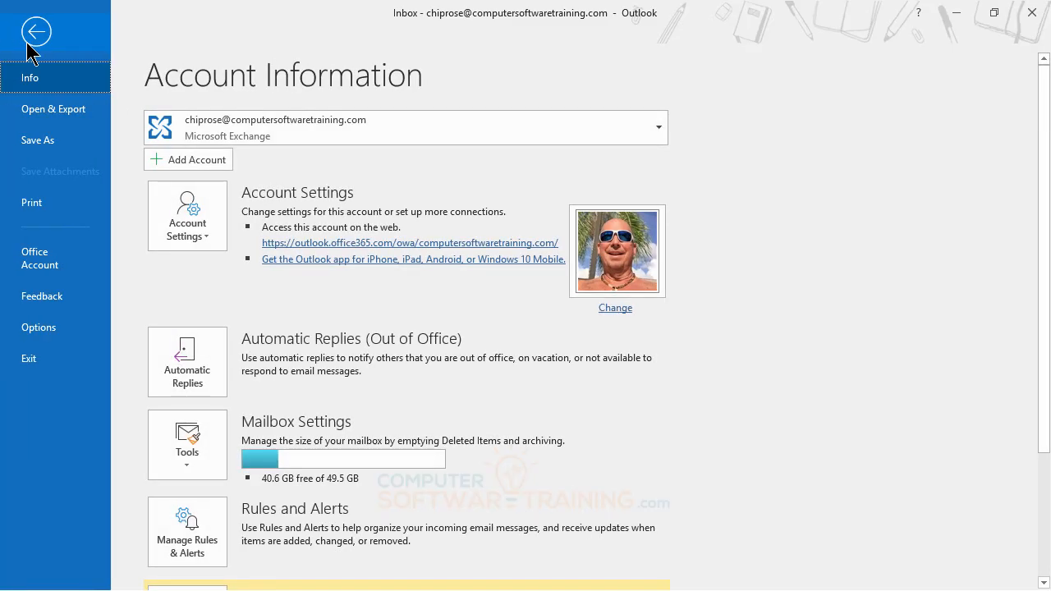
pyautogui.click(54, 115)
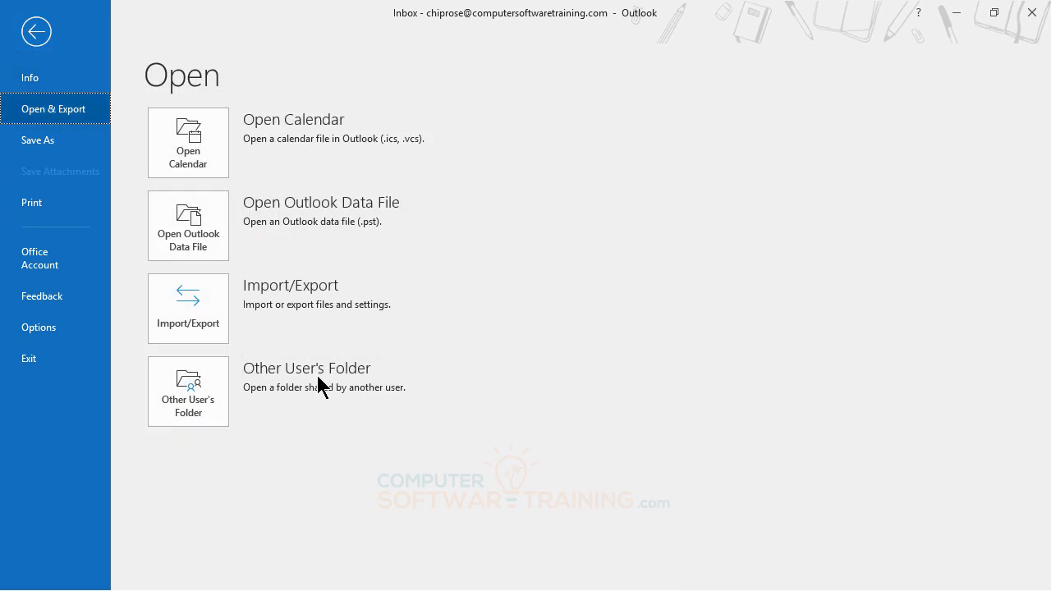
pyautogui.click(206, 404)
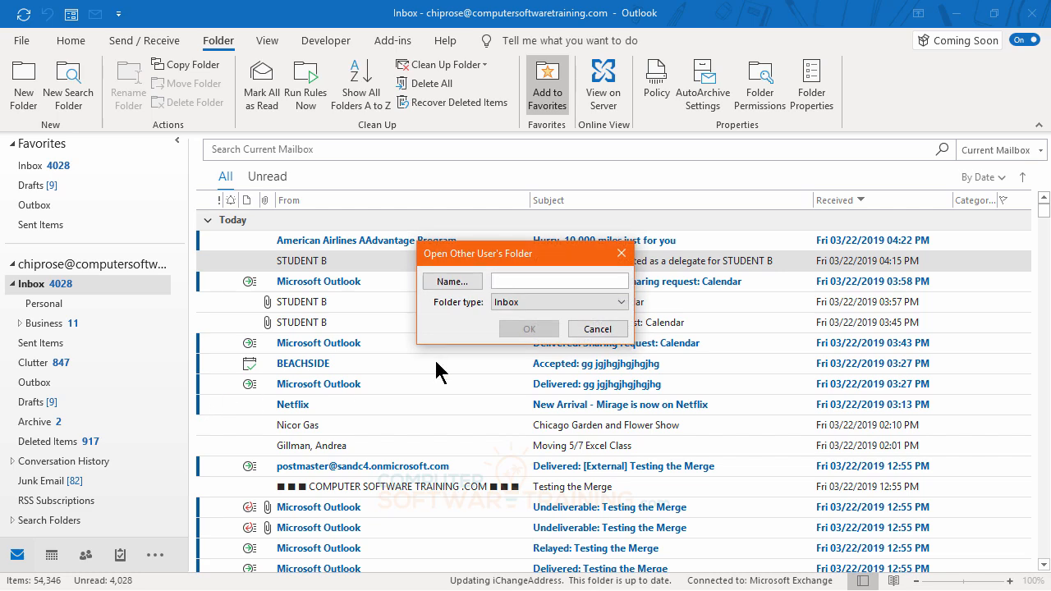
pyautogui.click(452, 285)
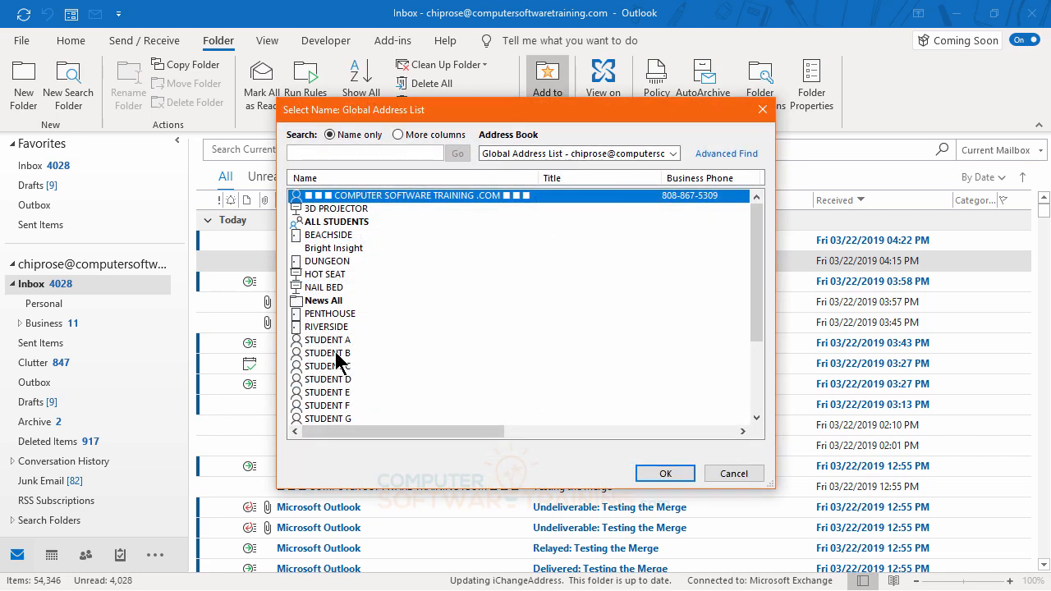
pyautogui.click(336, 354)
pyautogui.click(649, 473)
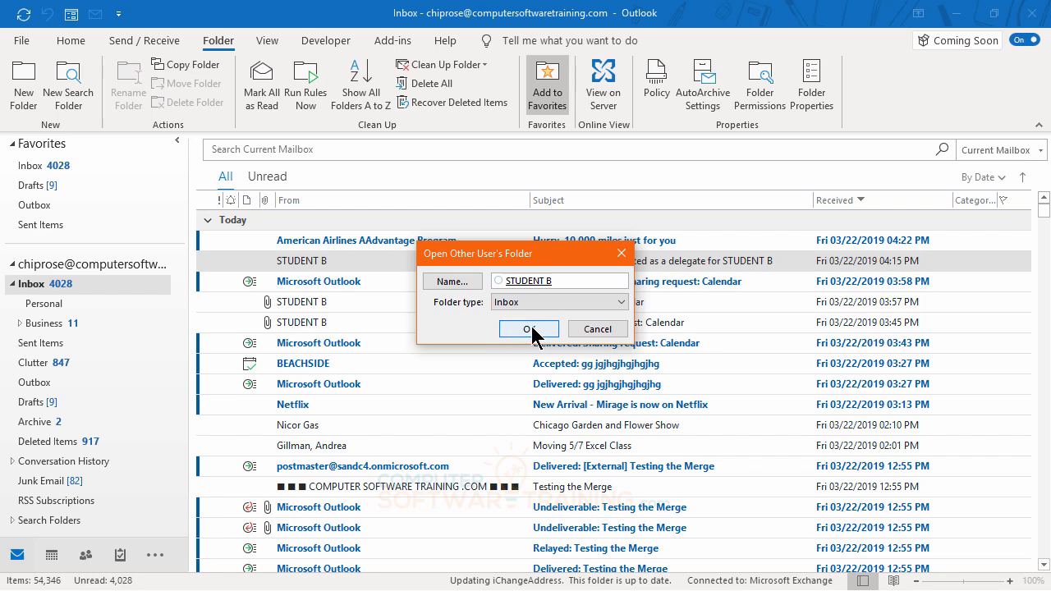
pyautogui.click(529, 330)
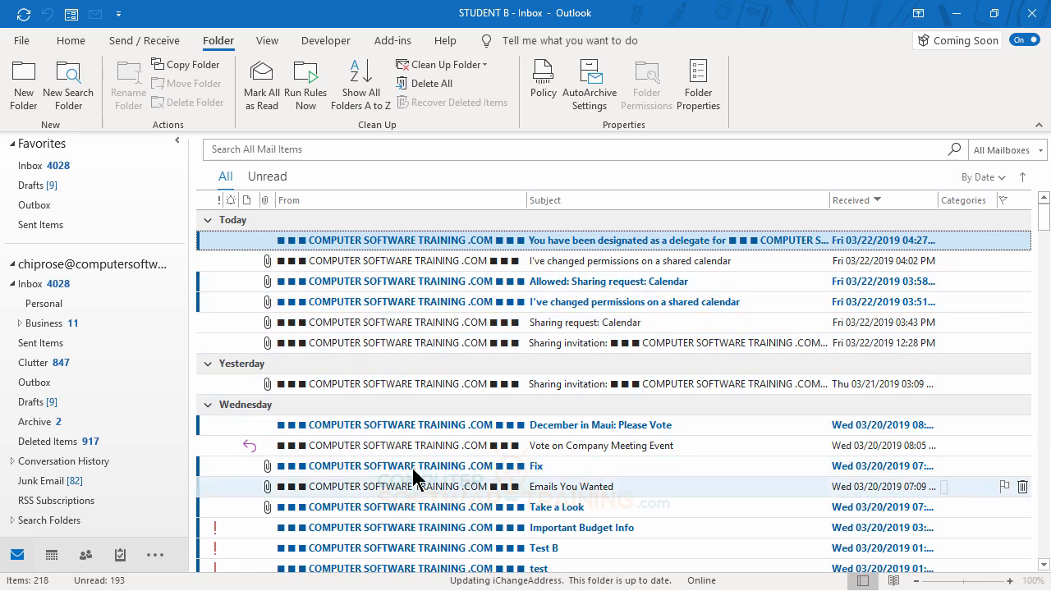
# Look through STUDENT B's Inbox, read the "I've changed permissions on a shared calendar" message received at 04:02 PM, and close it
pyautogui.scroll(-10, 430, 444)
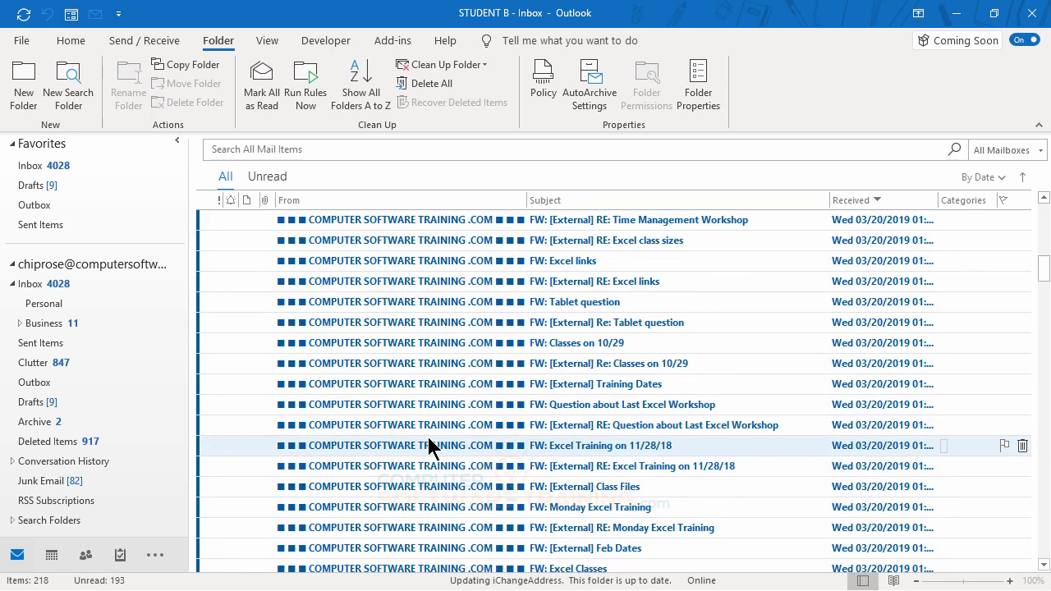
pyautogui.scroll(-10, 430, 450)
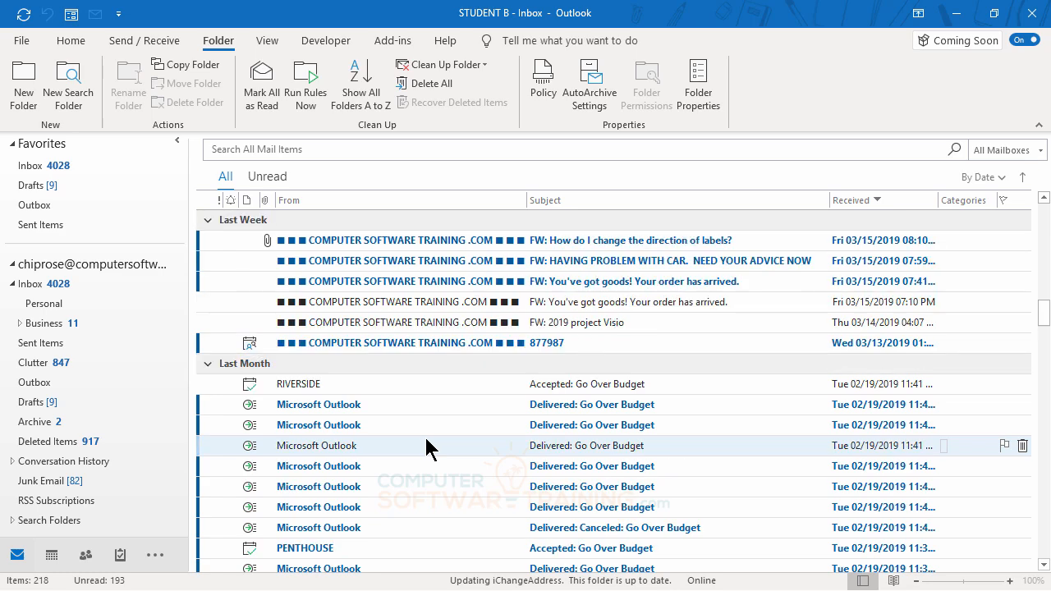
pyautogui.scroll(20, 426, 447)
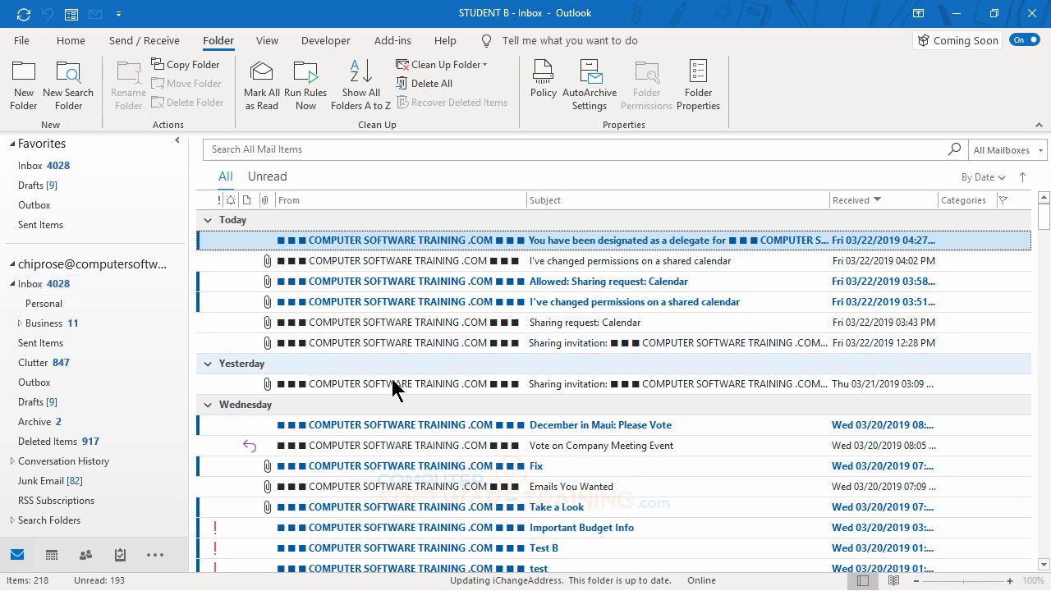
pyautogui.click(393, 261)
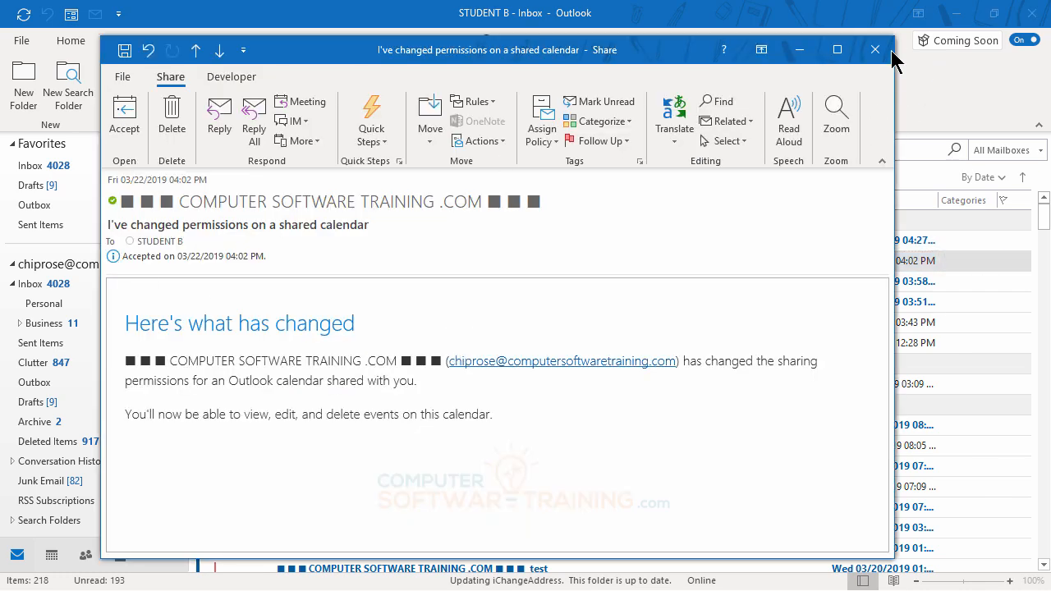
pyautogui.click(878, 53)
pyautogui.click(879, 50)
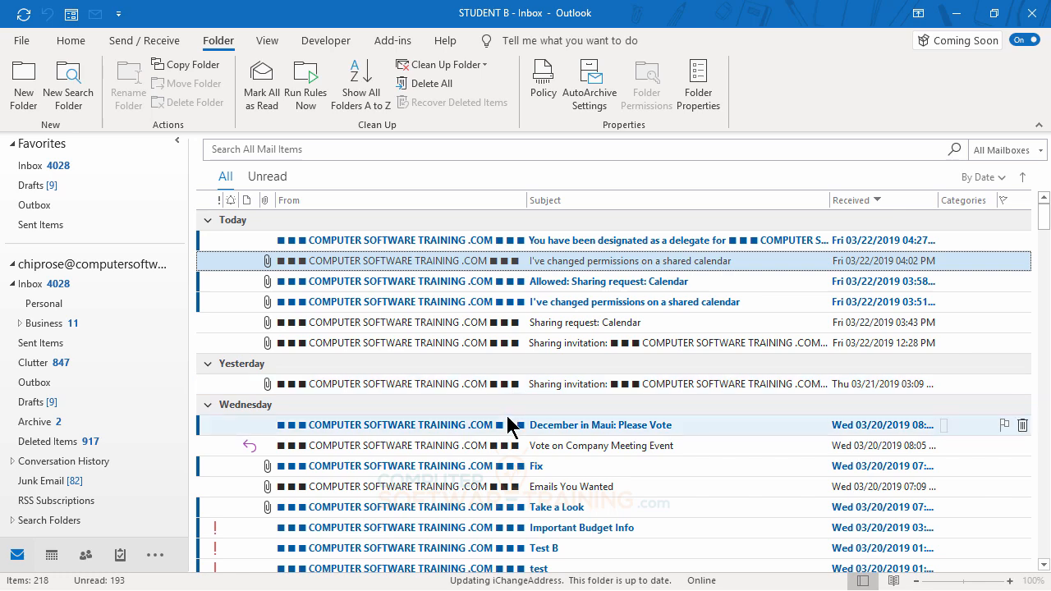
# Return to the own Inbox, review STUDENT B's permissions in the Delegate Access settings, and close the settings
pyautogui.click(30, 285)
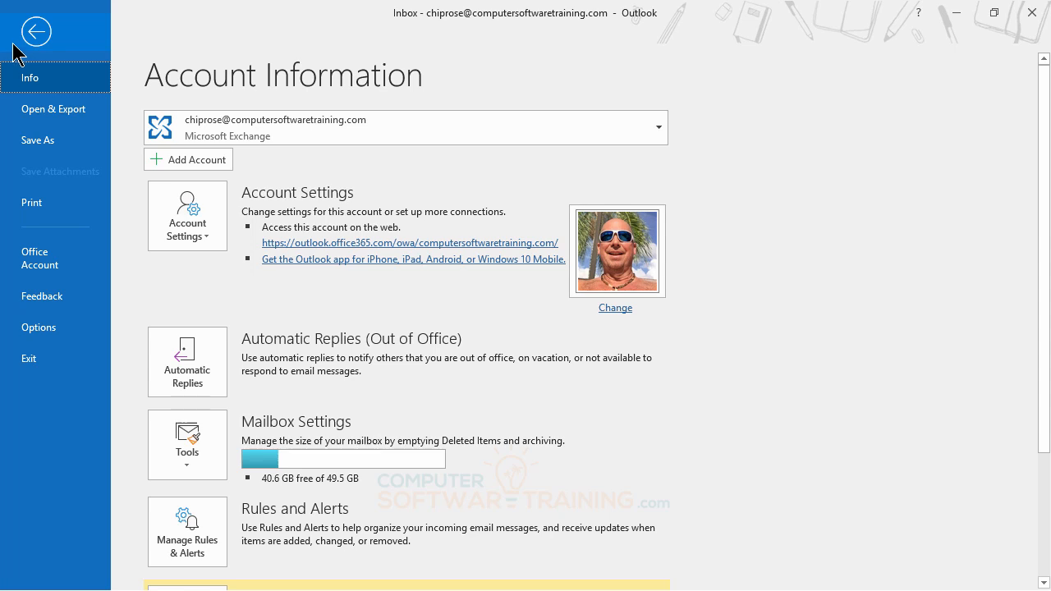
pyautogui.click(199, 236)
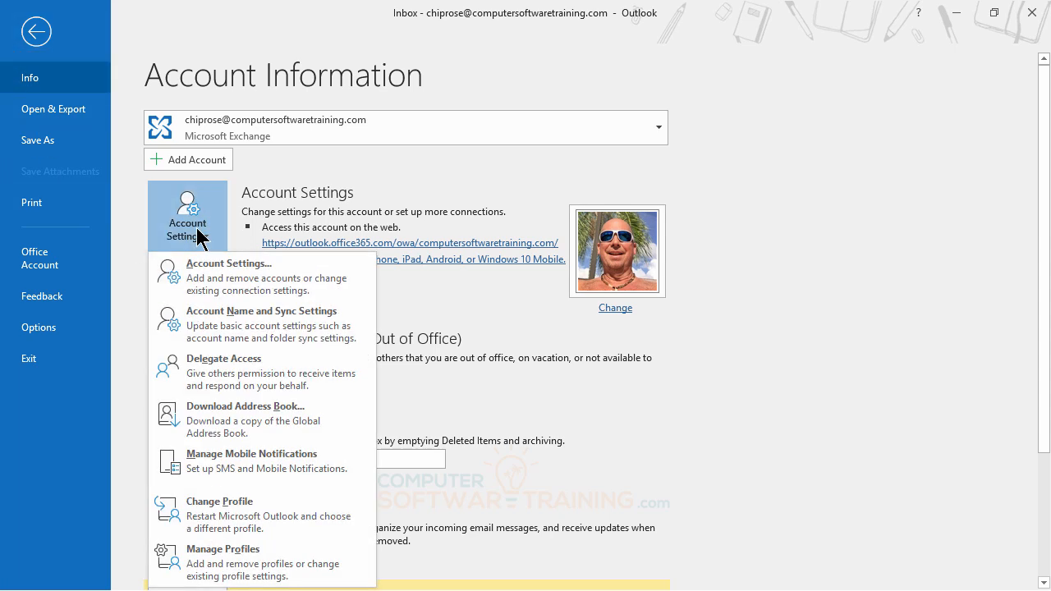
pyautogui.click(221, 380)
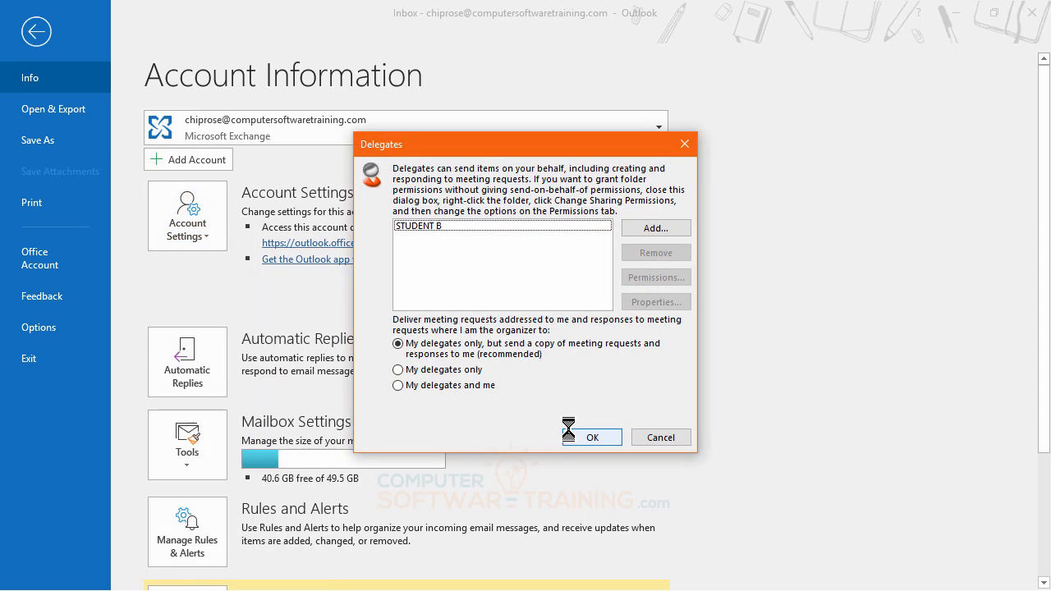
pyautogui.click(446, 228)
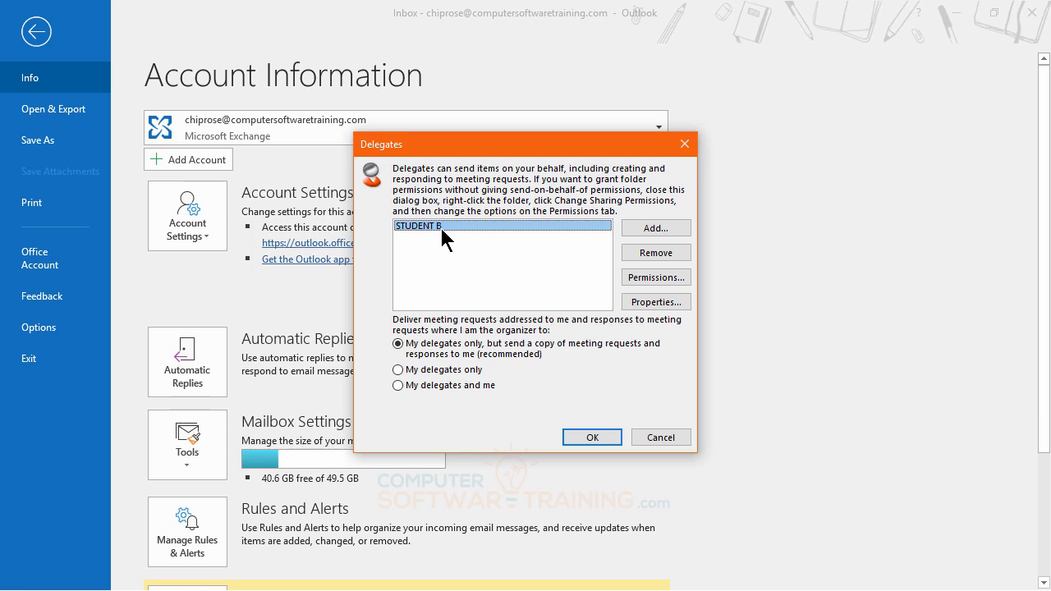
pyautogui.click(657, 281)
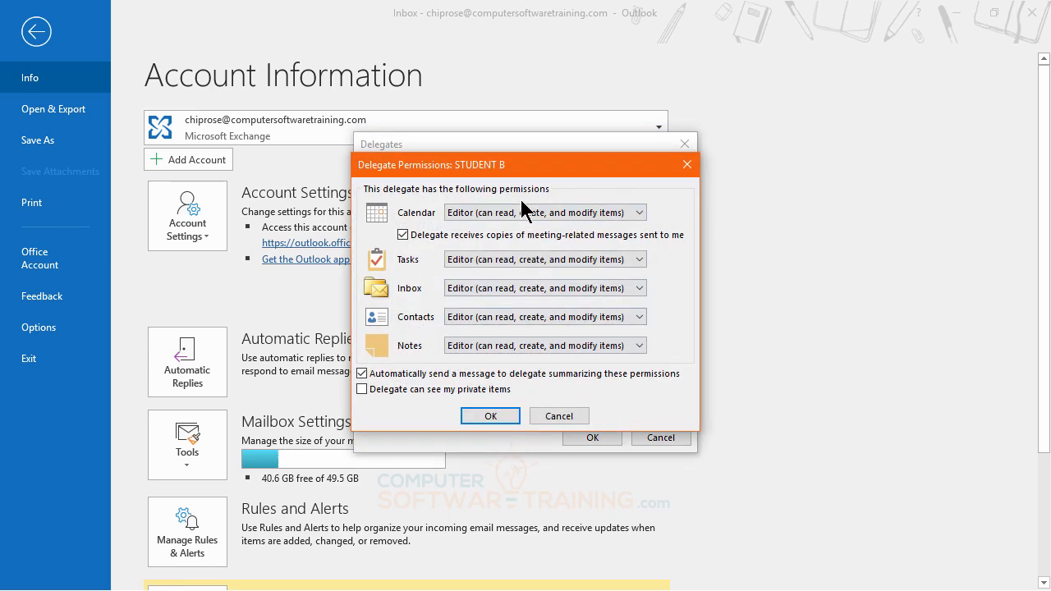
pyautogui.click(504, 415)
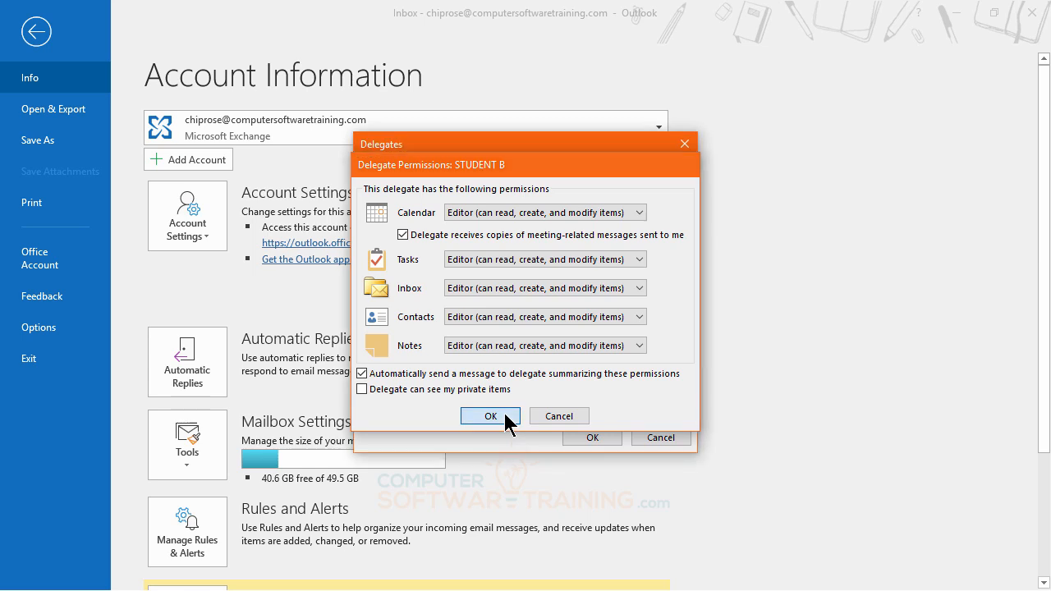
pyautogui.click(591, 438)
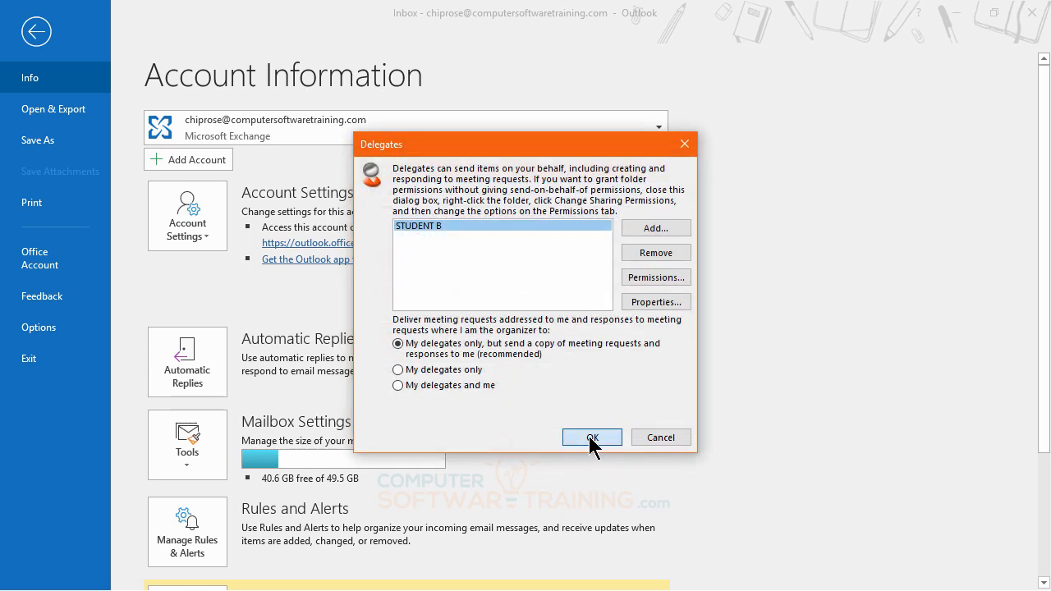
pyautogui.click(591, 438)
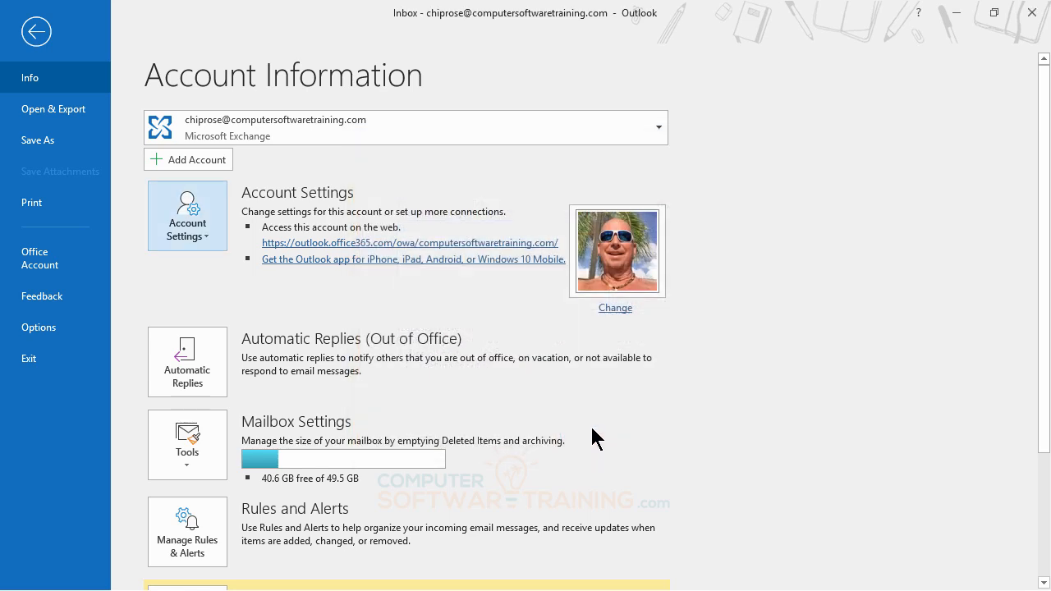
pyautogui.click(41, 29)
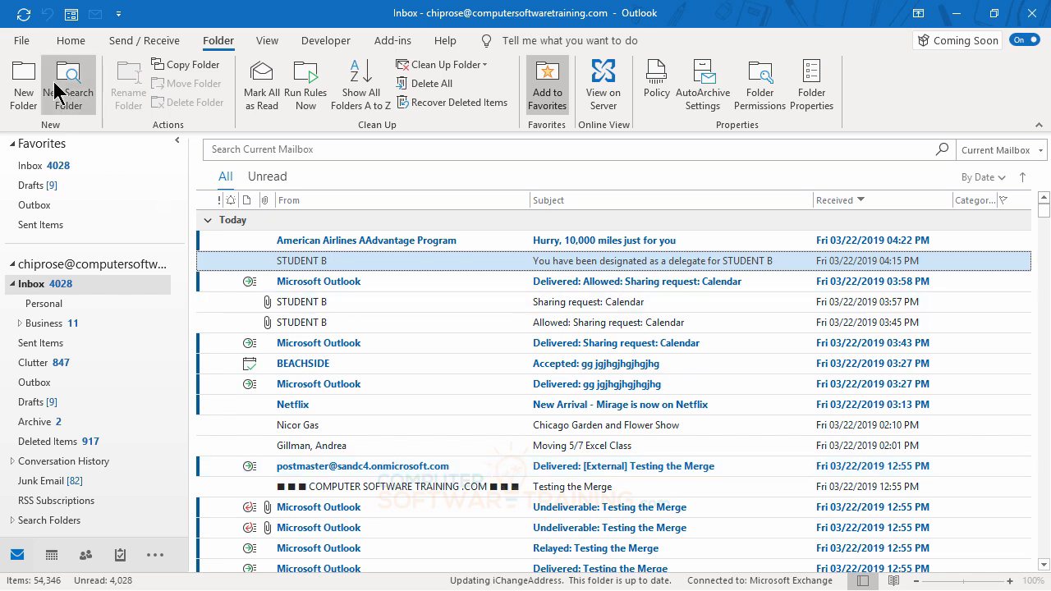
pyautogui.click(27, 39)
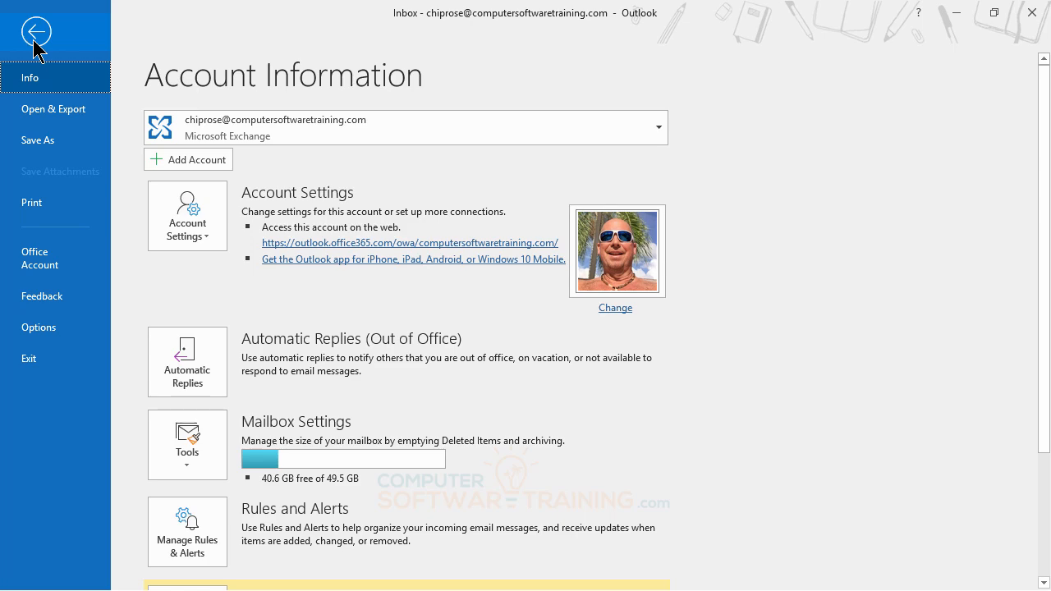
pyautogui.click(192, 230)
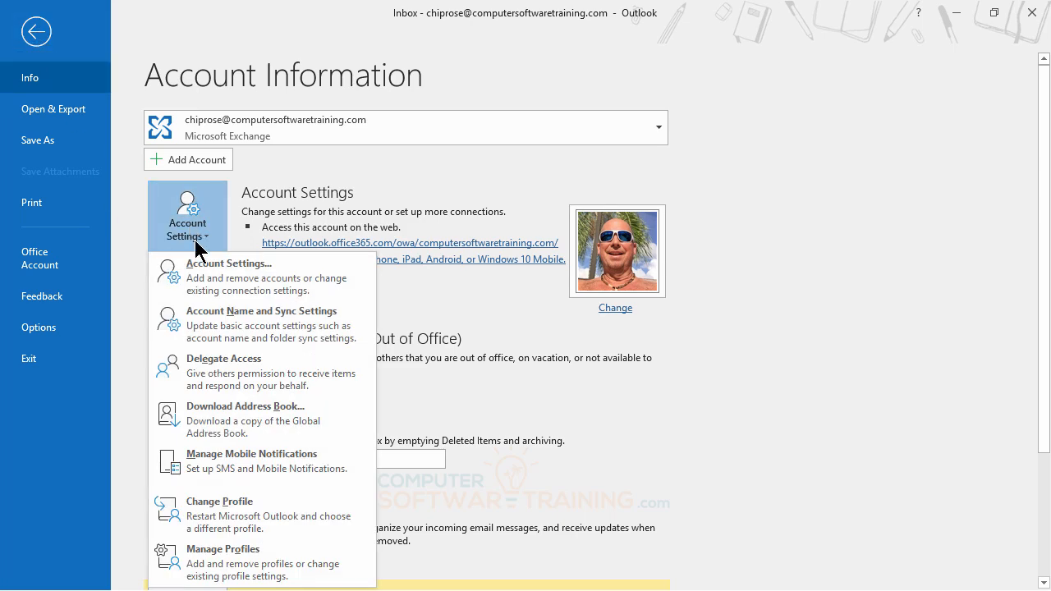
pyautogui.click(224, 367)
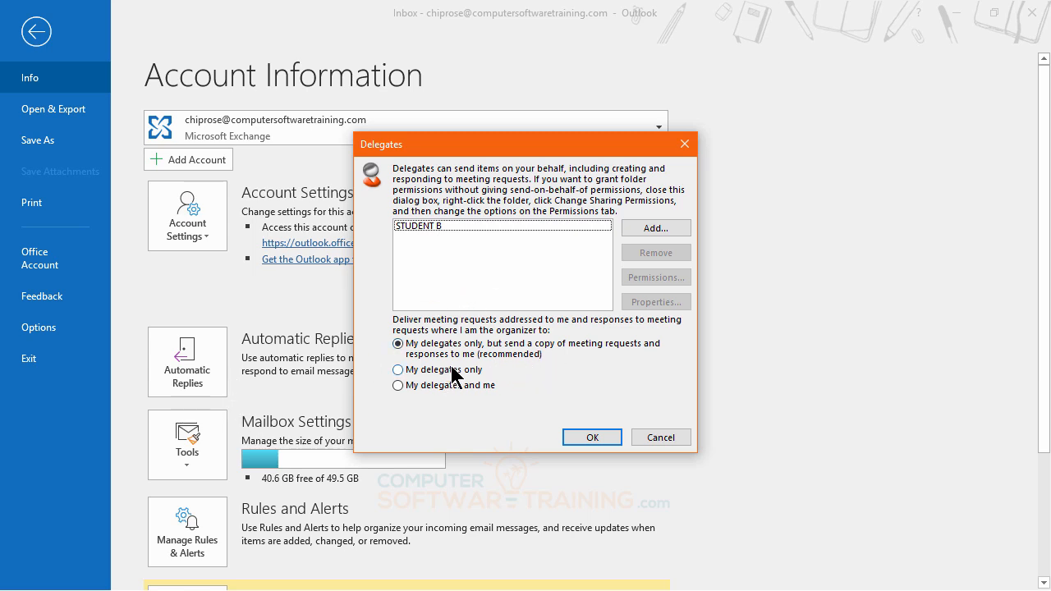
pyautogui.click(470, 227)
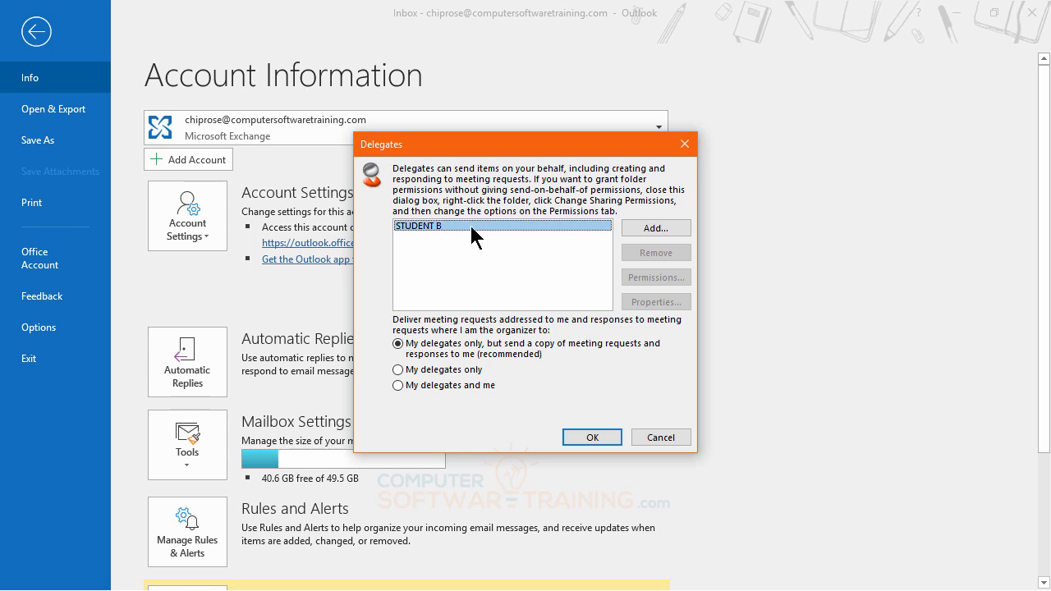
pyautogui.click(652, 438)
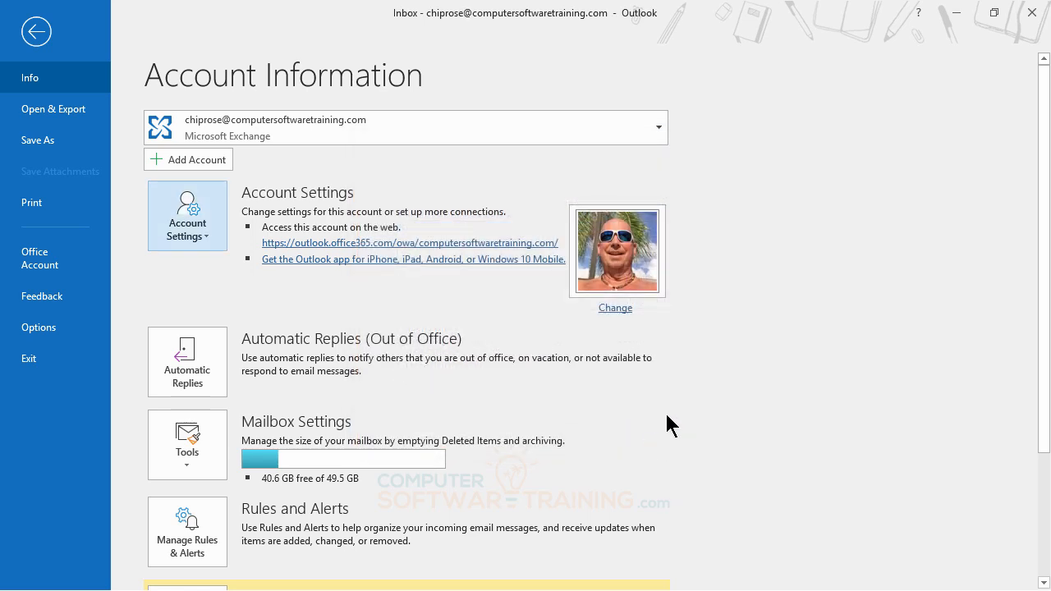